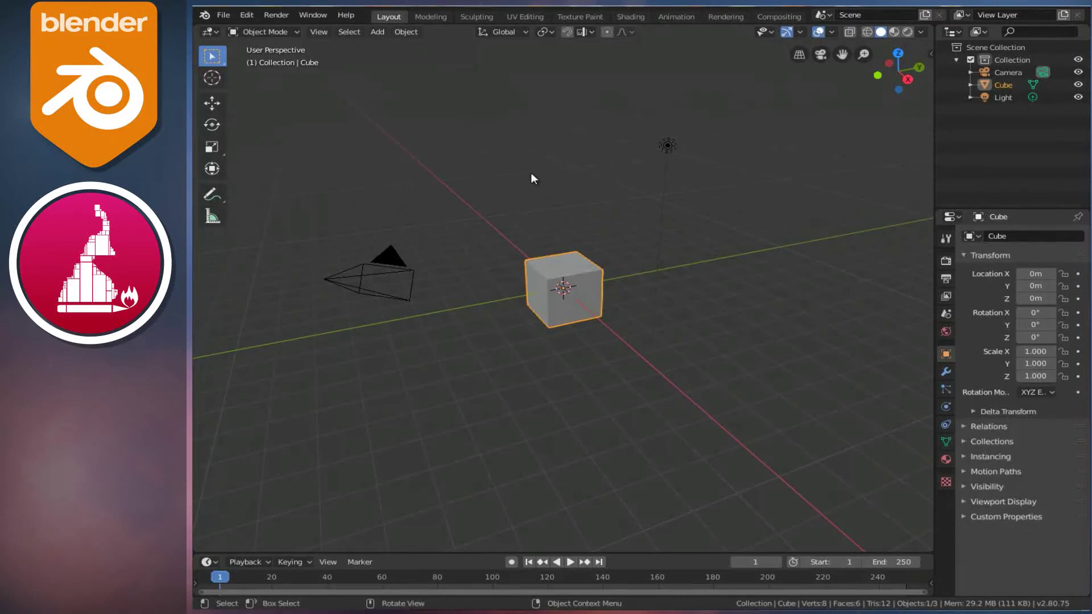
Orbit and zoom the viewport in close on the default cube
{"action": "mouse_move", "coordinate": [560, 243]}
{"action": "middle_mouse_down"}
{"action": "mouse_move", "coordinate": [673, 221]}
{"action": "mouse_move", "coordinate": [717, 249]}
{"action": "middle_mouse_up"}
{"action": "scroll", "coordinate": [602, 237], "scroll_direction": "up", "scroll_amount": 3}
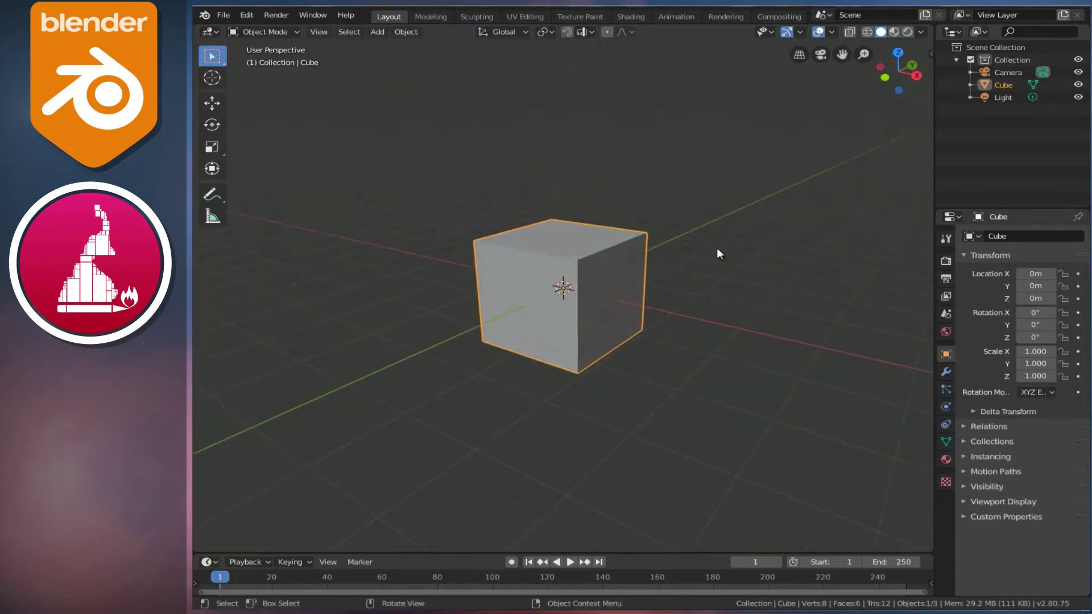
Add a Warp modifier to the cube from Modifier Properties
{"action": "left_click", "coordinate": [948, 372]}
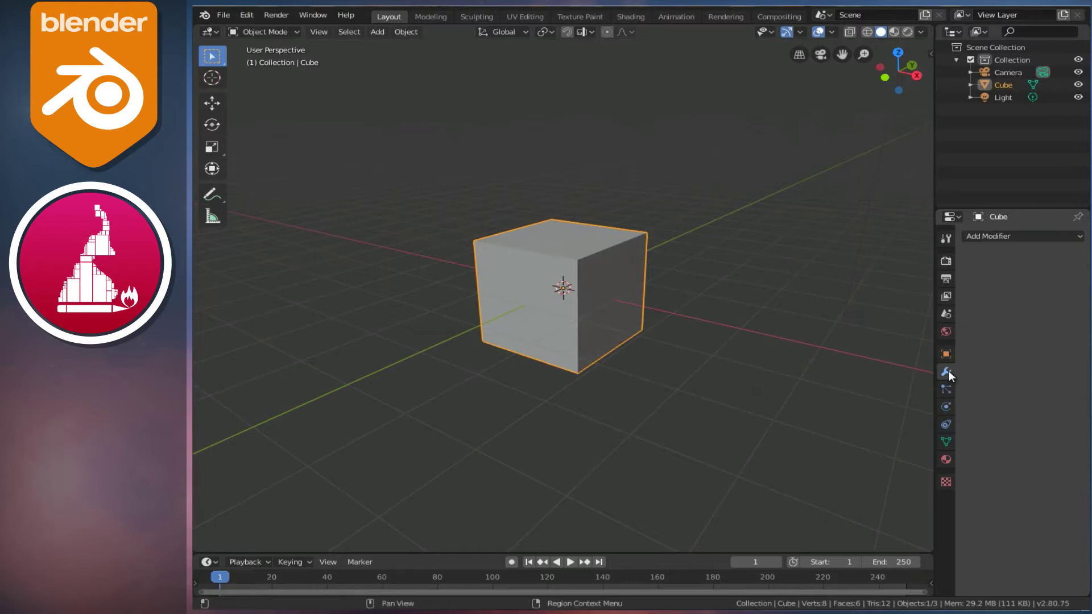
{"action": "left_click", "coordinate": [985, 235]}
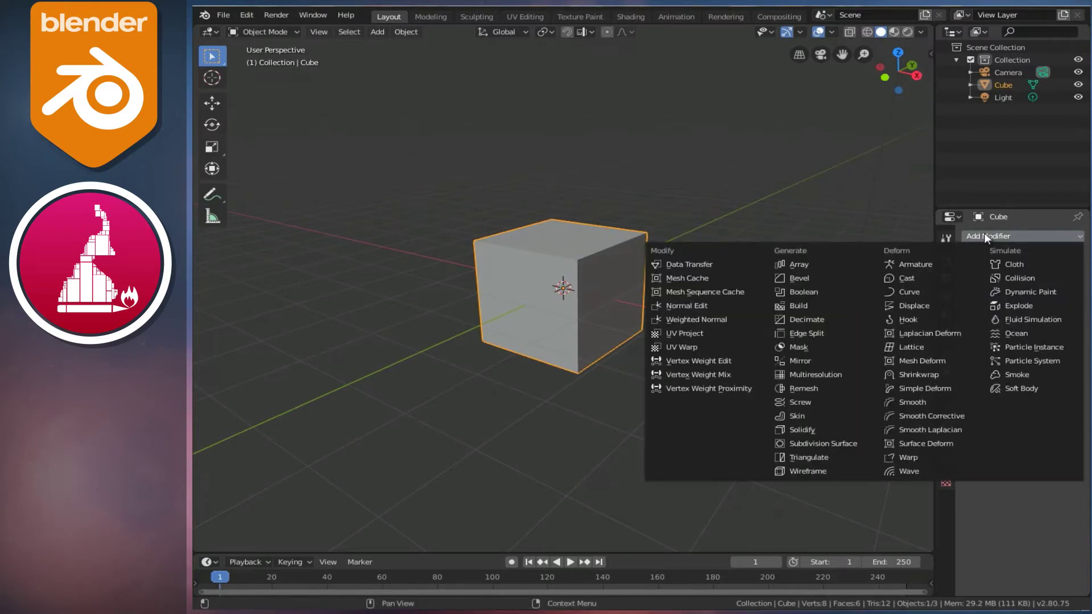
{"action": "left_click", "coordinate": [909, 458]}
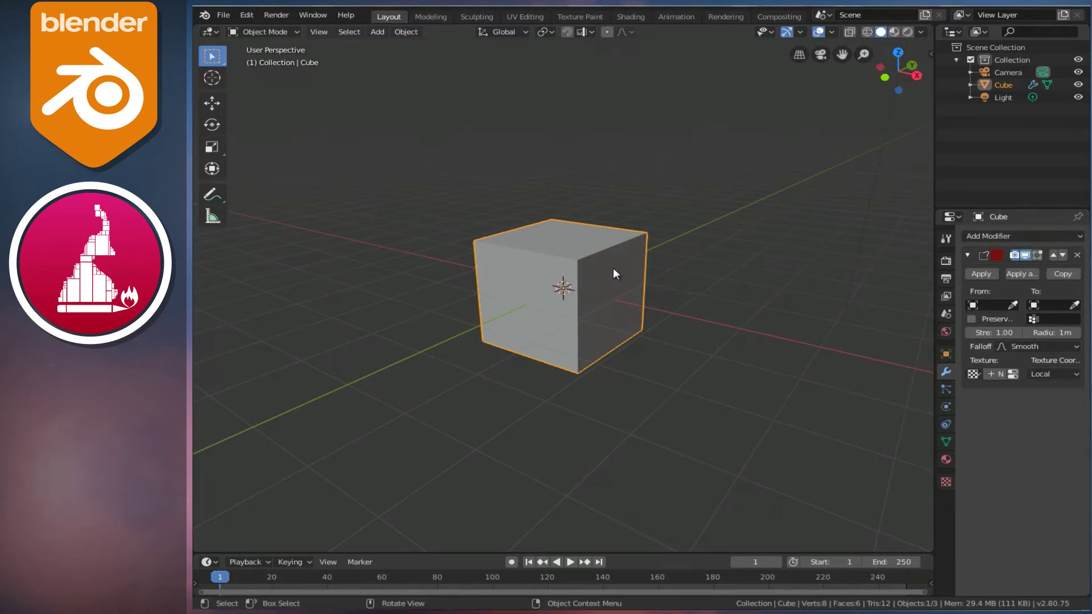
{"action": "middle_click_drag", "start_coordinate": [617, 272], "coordinate": [683, 268]}
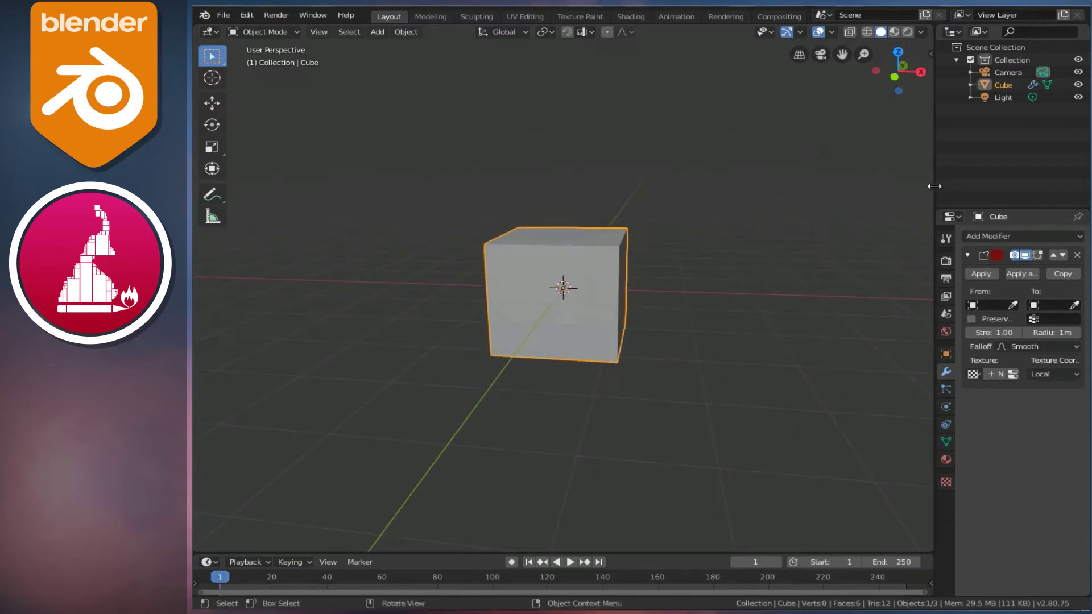
Widen the properties area and check which objects the Warp's To target offers
{"action": "left_click_drag", "start_coordinate": [934, 185], "coordinate": [824, 187]}
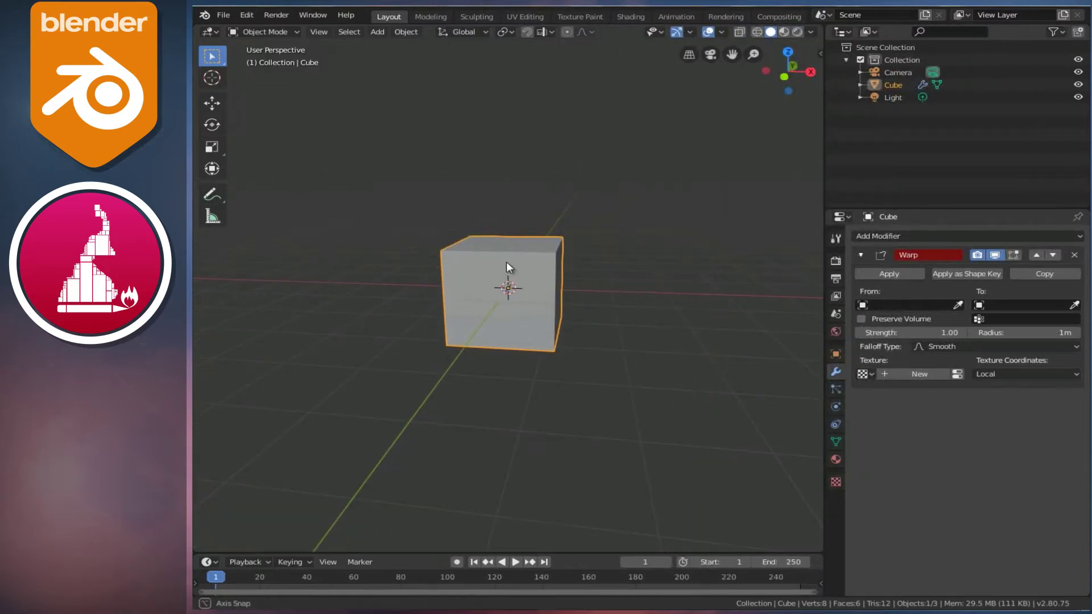
{"action": "middle_click_drag", "start_coordinate": [506, 262], "coordinate": [551, 254]}
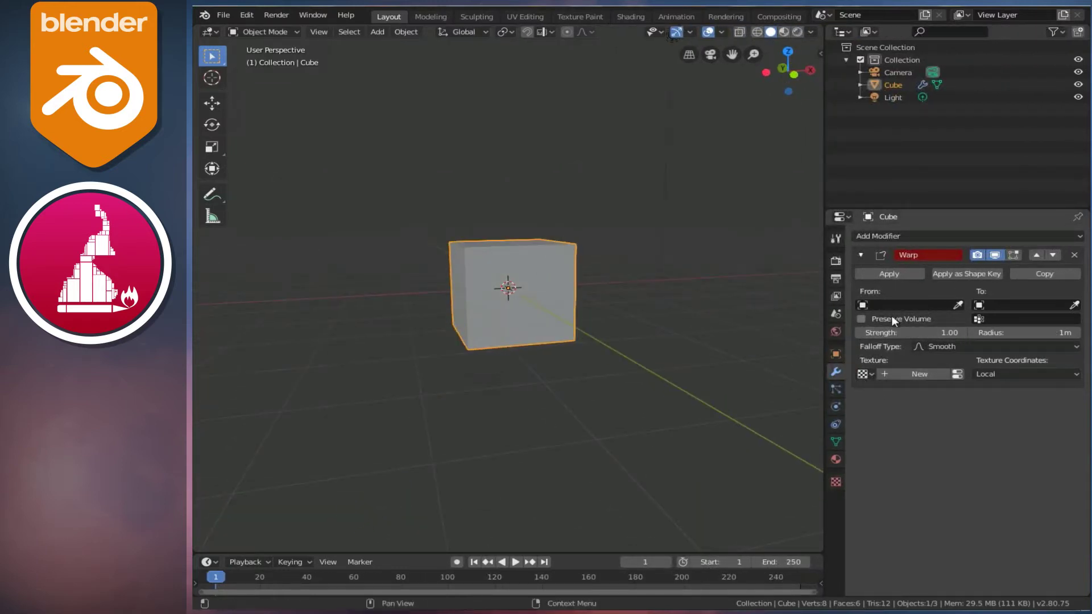
{"action": "left_click", "coordinate": [1052, 307]}
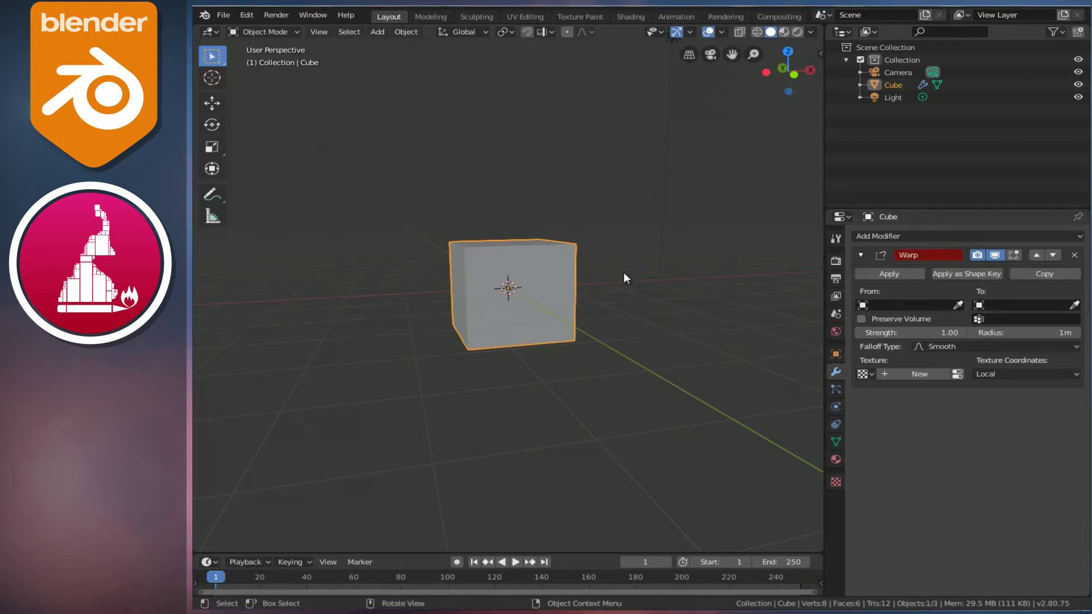
{"action": "middle_click_drag", "start_coordinate": [623, 270], "coordinate": [591, 273]}
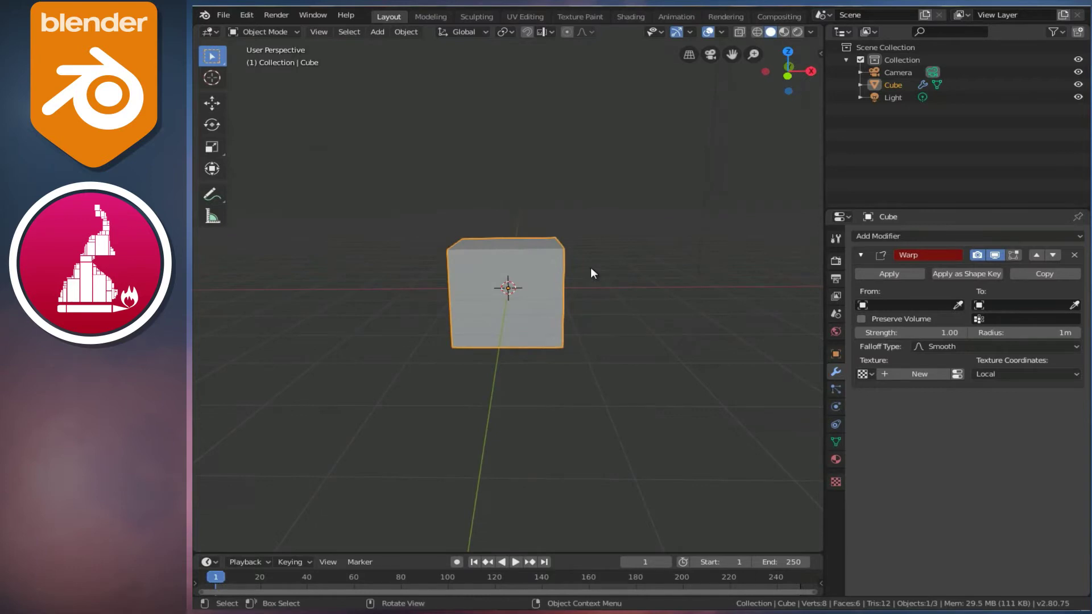
In front orthographic view, add a Plain Axes empty at the origin
{"action": "key", "text": "KP_1"}
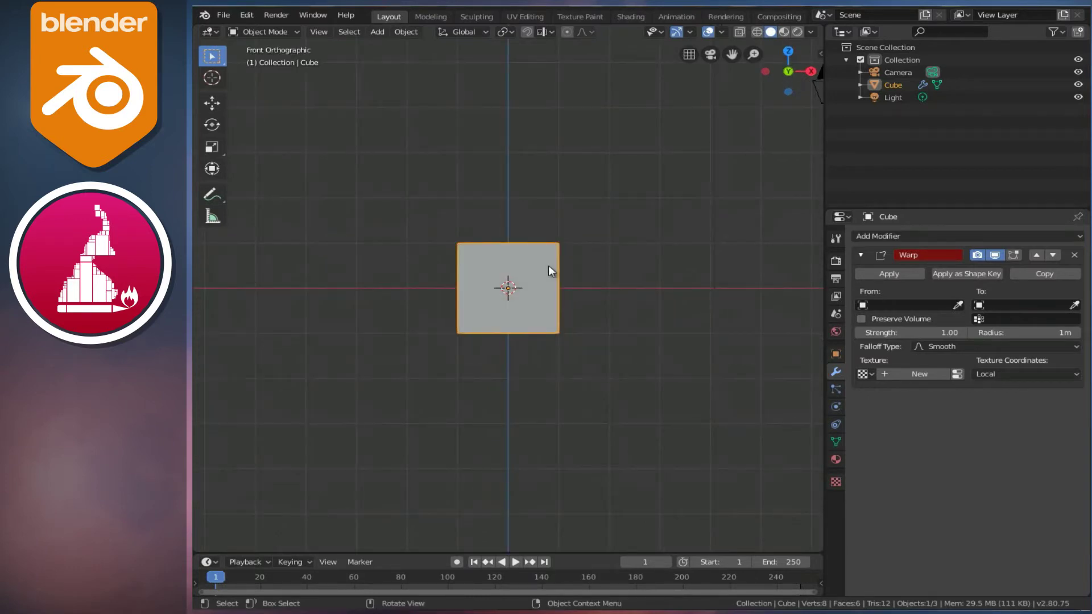
{"action": "key", "text": "shift+a"}
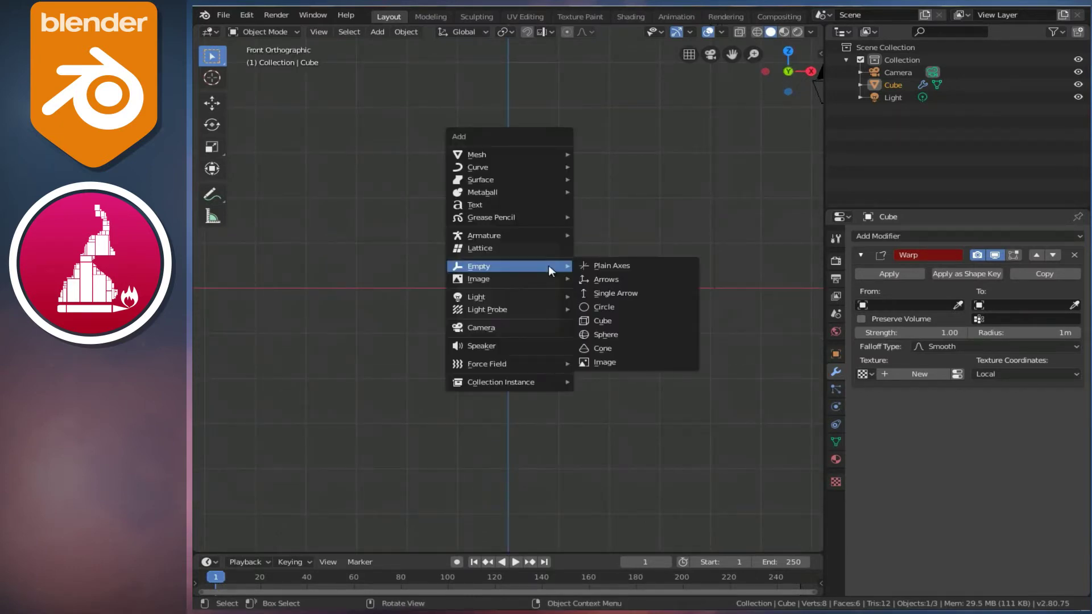
{"action": "key", "text": "Escape"}
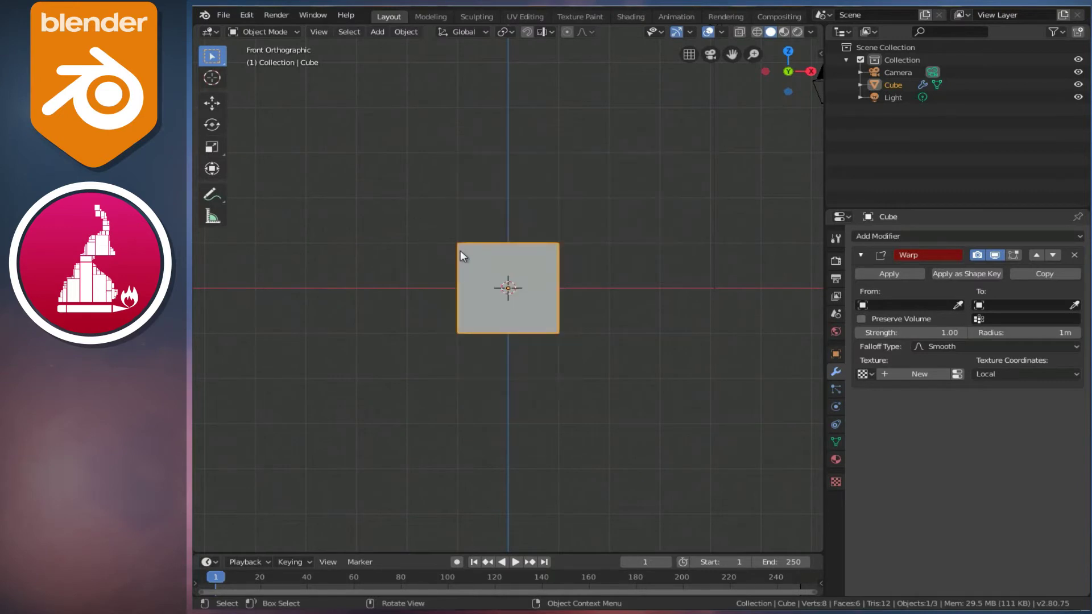
{"action": "key", "text": "shift+a"}
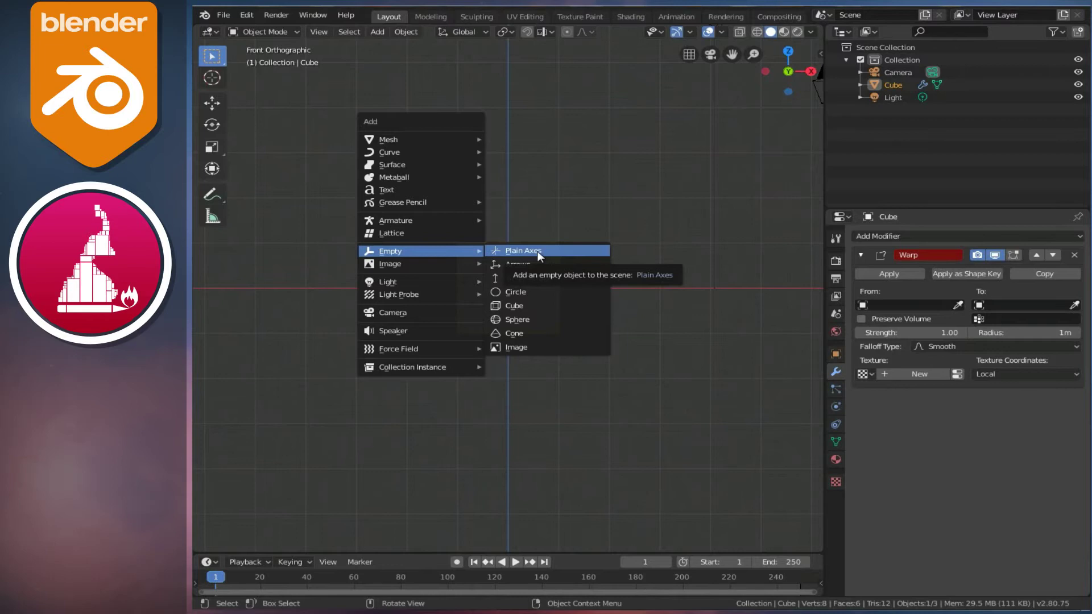
{"action": "left_click", "coordinate": [537, 250]}
Raise the empty with the Move gizmo to Z 0.98386 m at the cube's top
{"action": "scroll", "coordinate": [515, 268], "scroll_direction": "up", "scroll_amount": 1}
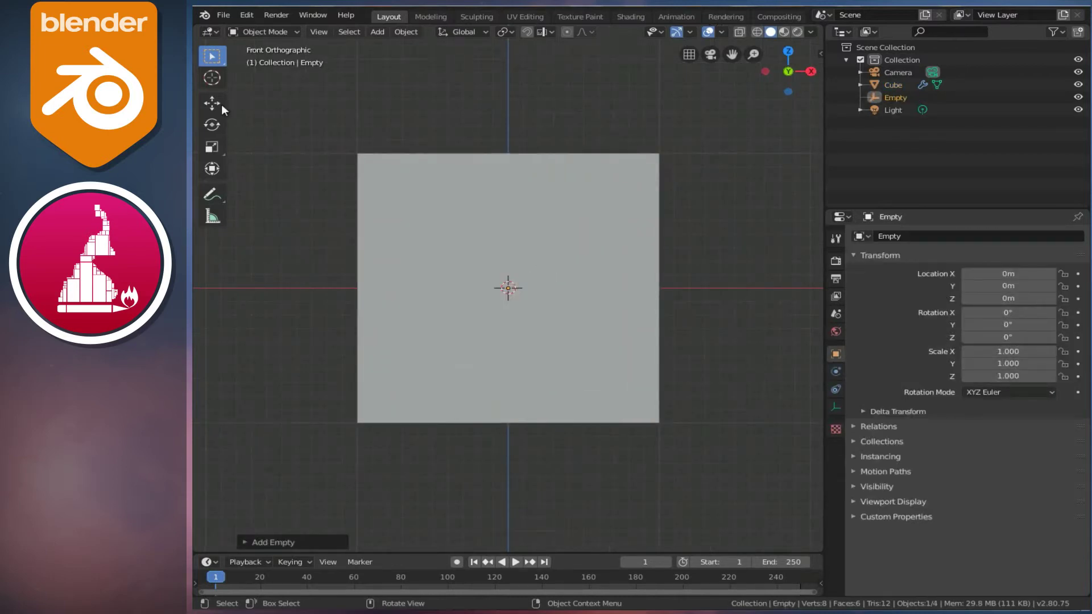
{"action": "left_click", "coordinate": [213, 104]}
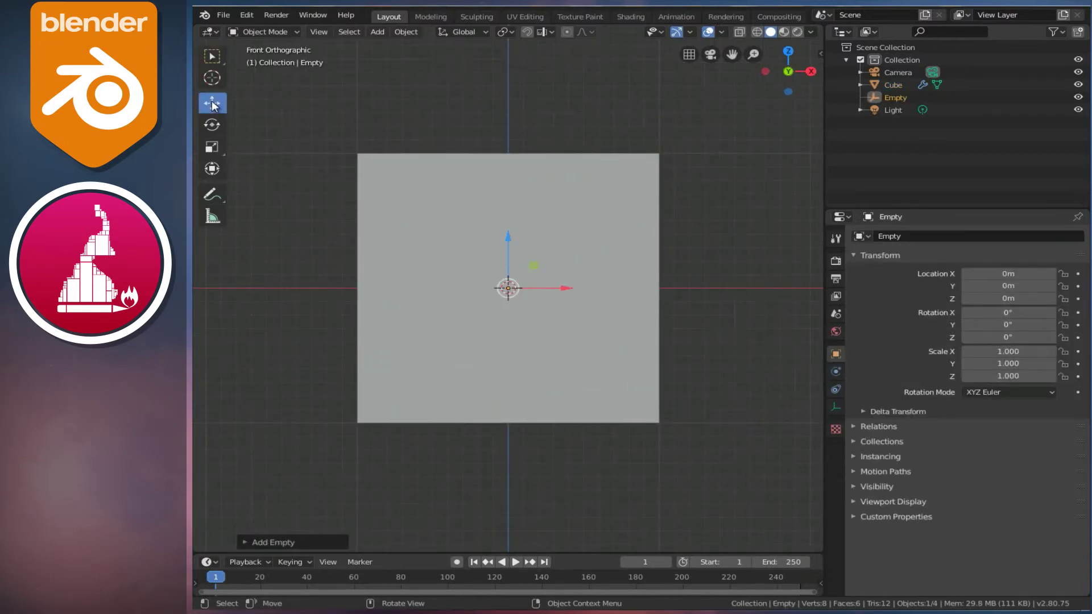
{"action": "scroll", "coordinate": [523, 255], "scroll_direction": "down", "scroll_amount": 1}
{"action": "scroll", "coordinate": [512, 245], "scroll_direction": "down", "scroll_amount": 1}
{"action": "left_click_drag", "start_coordinate": [508, 238], "coordinate": [513, 147]}
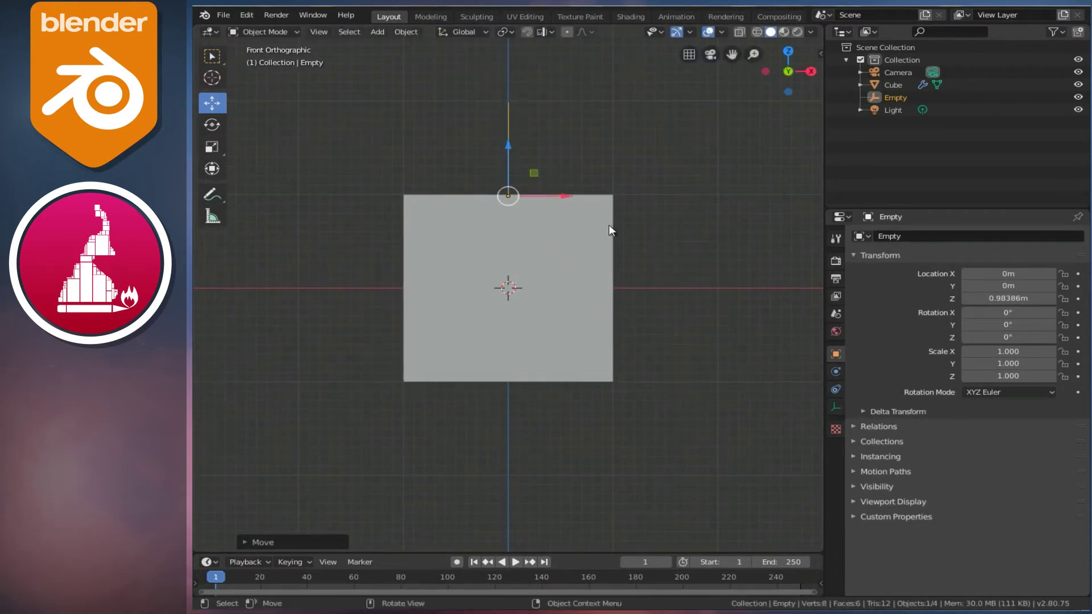
Select the cube and set its Warp modifier's From object to Empty
{"action": "left_click", "coordinate": [597, 239]}
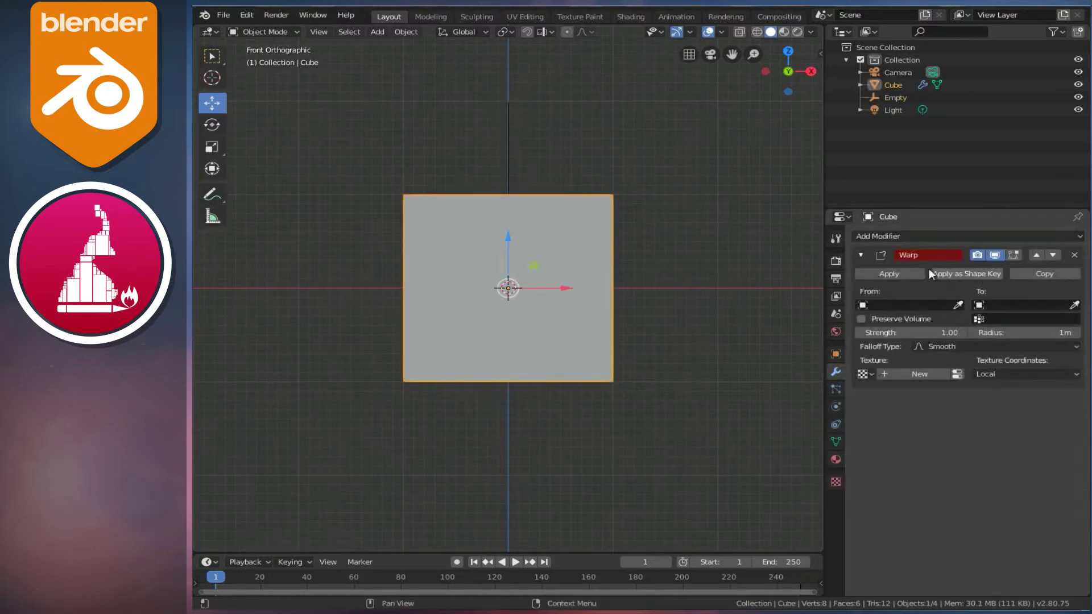
{"action": "left_click", "coordinate": [940, 304]}
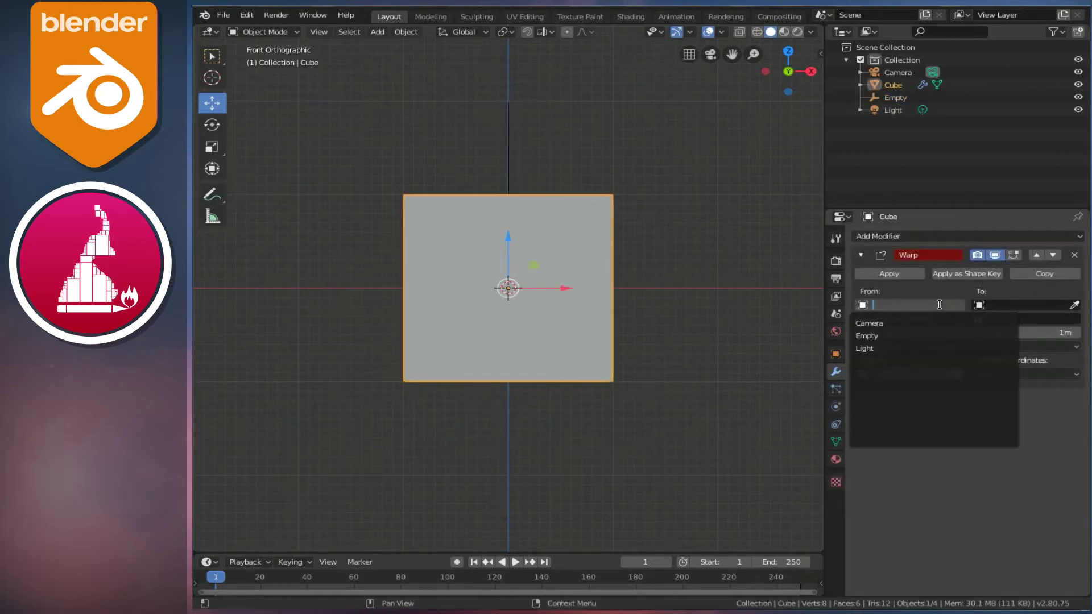
{"action": "left_click", "coordinate": [885, 337]}
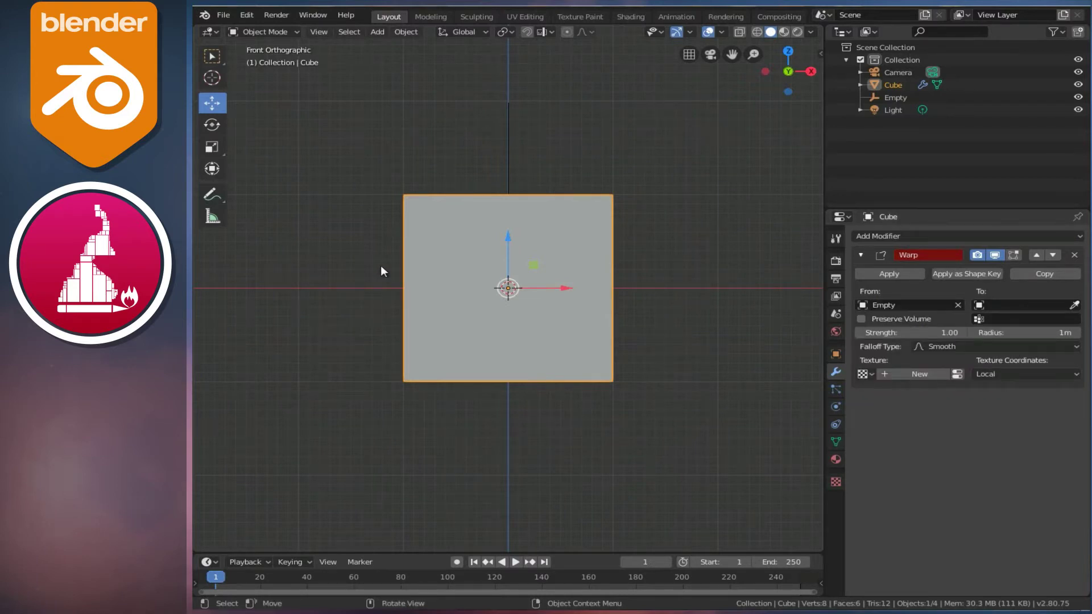
Add Plain Axes empty Empty.001, lift it to Z 0.99056 m, then reselect the cube
{"action": "key", "text": "shift+a"}
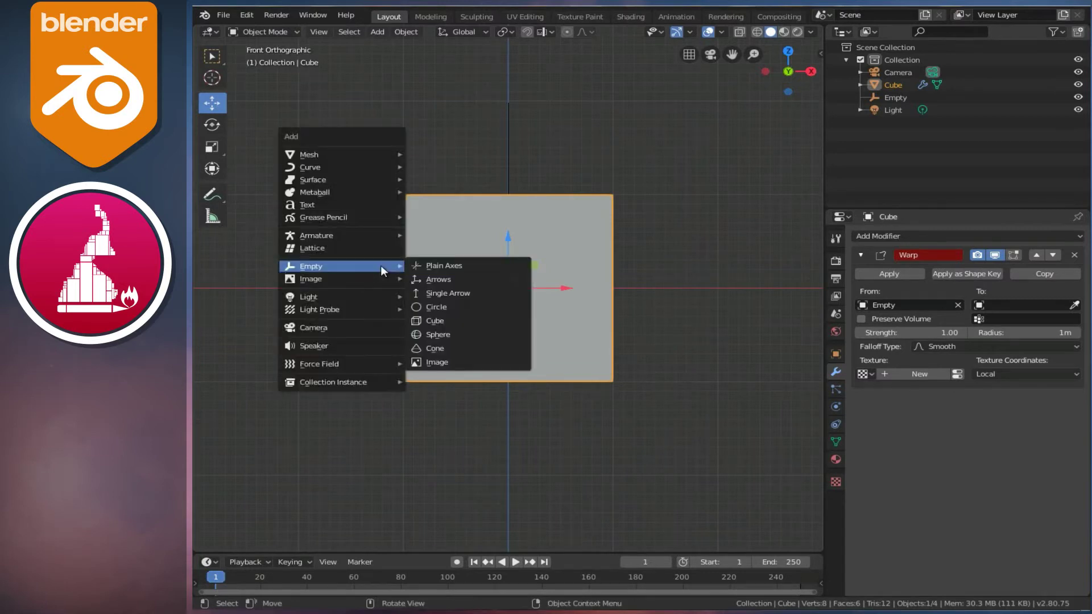
{"action": "left_click", "coordinate": [457, 267]}
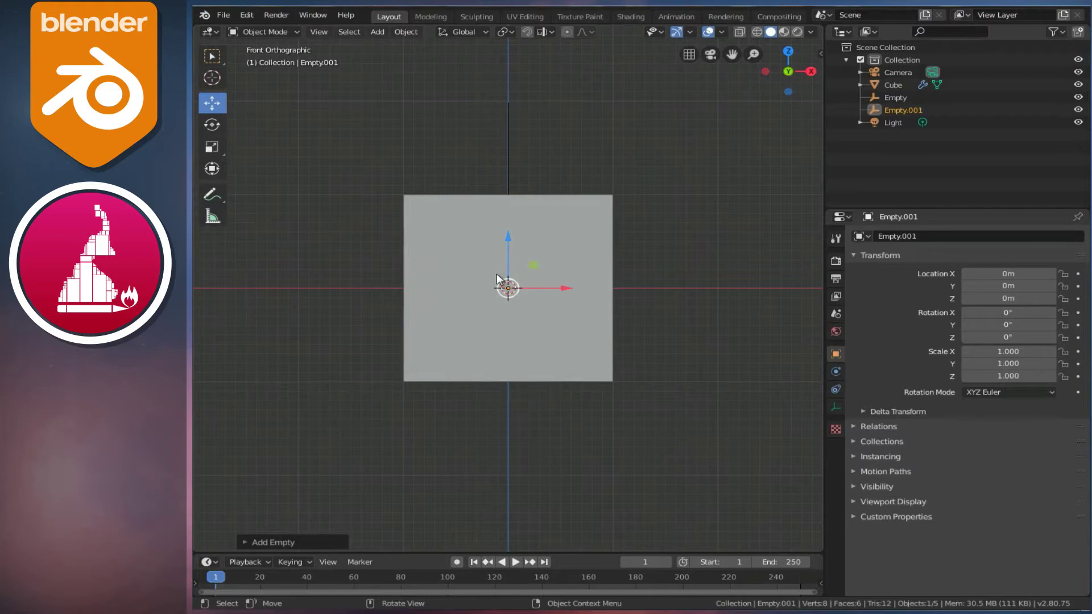
{"action": "left_click_drag", "start_coordinate": [510, 239], "coordinate": [504, 145]}
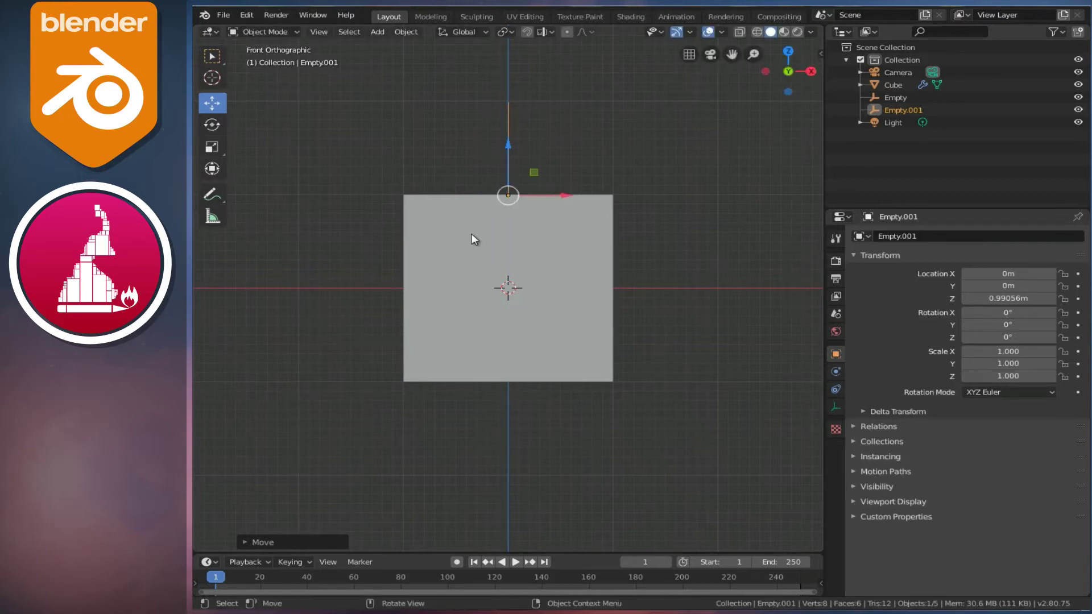
{"action": "left_click", "coordinate": [591, 223]}
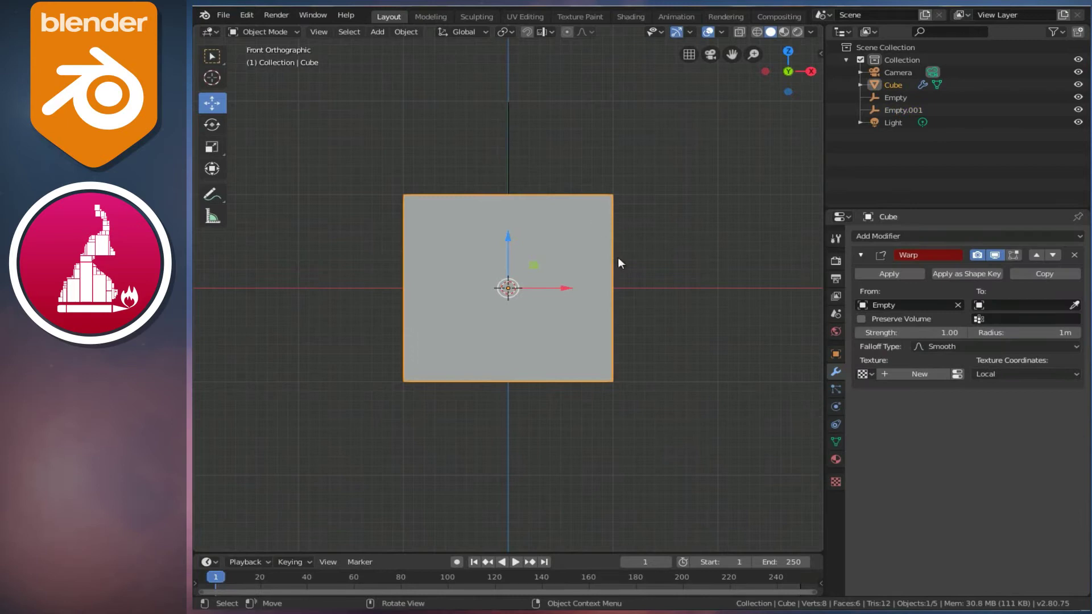
Set the cube's Warp modifier To object to Empty.001
{"action": "left_click", "coordinate": [981, 303]}
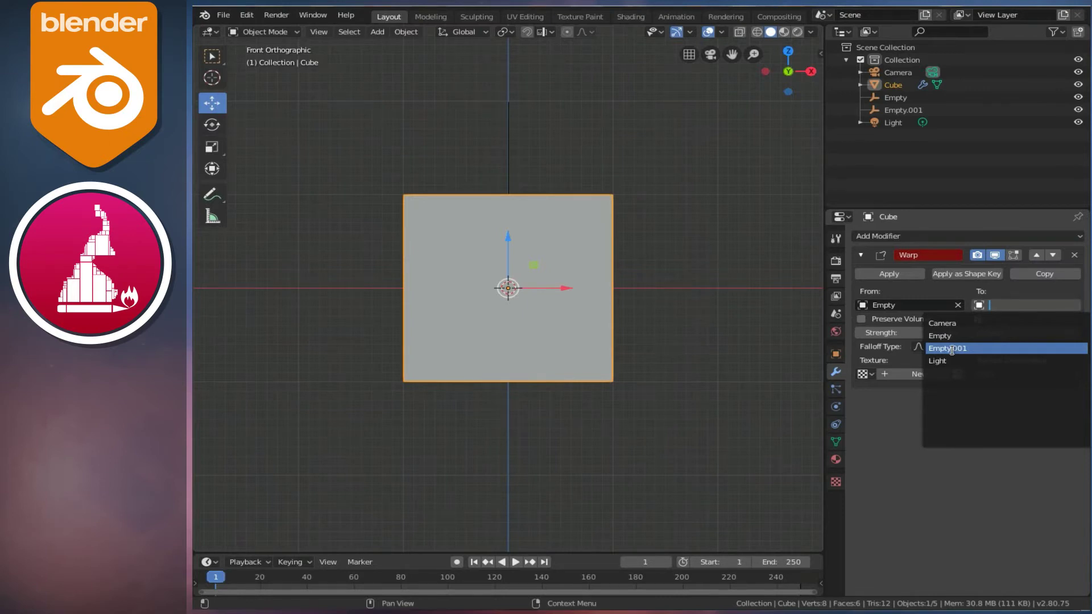
{"action": "left_click", "coordinate": [953, 351]}
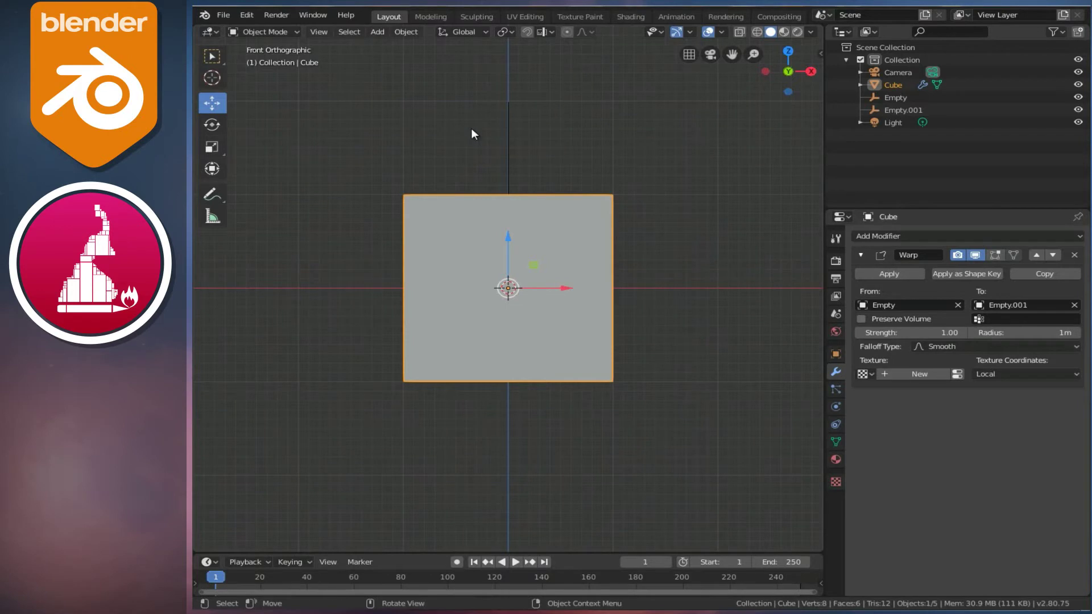
Raise the first Empty to Z 1.7567 m above the cube, then reselect the cube
{"action": "left_click", "coordinate": [905, 97]}
{"action": "middle_click_drag", "start_coordinate": [558, 193], "coordinate": [728, 214]}
{"action": "left_click_drag", "start_coordinate": [507, 168], "coordinate": [504, 112]}
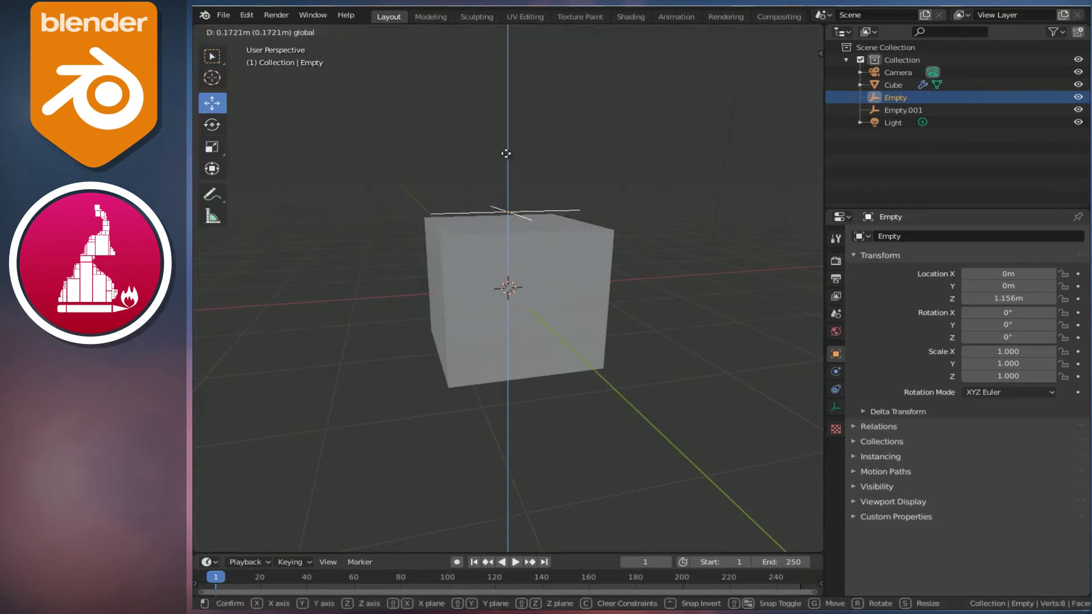
{"action": "mouse_move", "coordinate": [561, 228]}
{"action": "middle_mouse_down"}
{"action": "mouse_move", "coordinate": [577, 207]}
{"action": "mouse_move", "coordinate": [592, 261]}
{"action": "mouse_move", "coordinate": [658, 262]}
{"action": "mouse_move", "coordinate": [644, 252]}
{"action": "middle_mouse_up"}
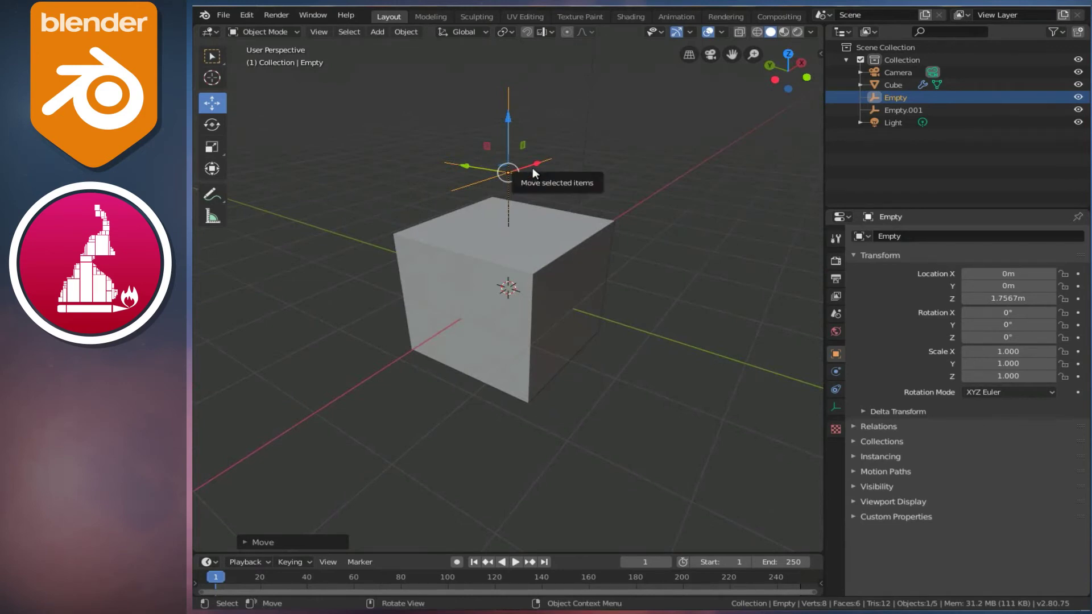
{"action": "middle_click_drag", "start_coordinate": [532, 168], "coordinate": [554, 231]}
{"action": "middle_click_drag", "start_coordinate": [531, 193], "coordinate": [534, 193]}
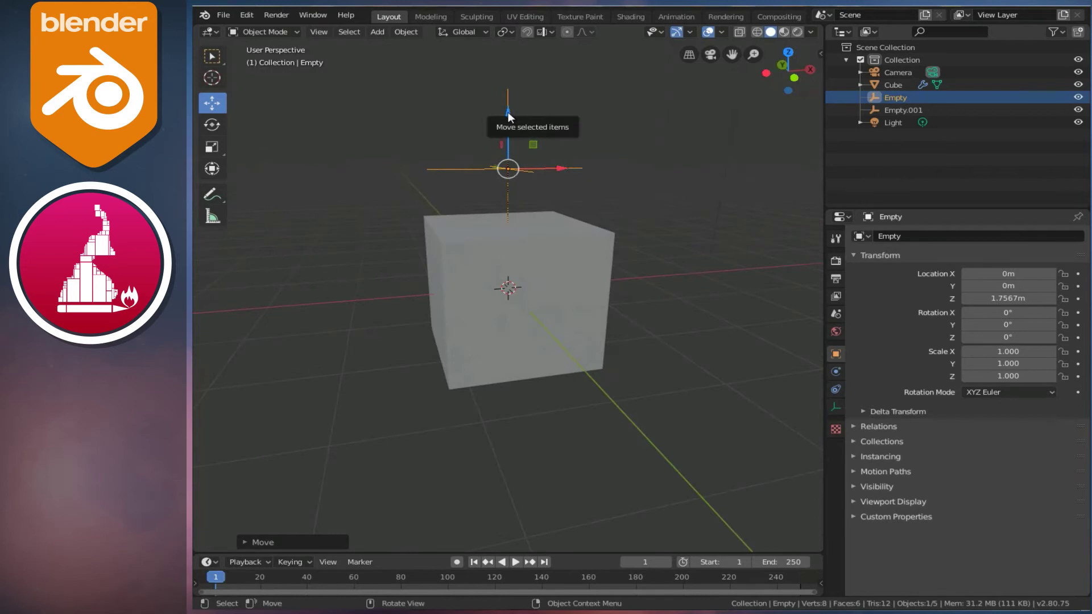
{"action": "left_click", "coordinate": [529, 240]}
Enter Edit Mode on the cube and select all eight vertices with A
{"action": "key", "text": "Tab"}
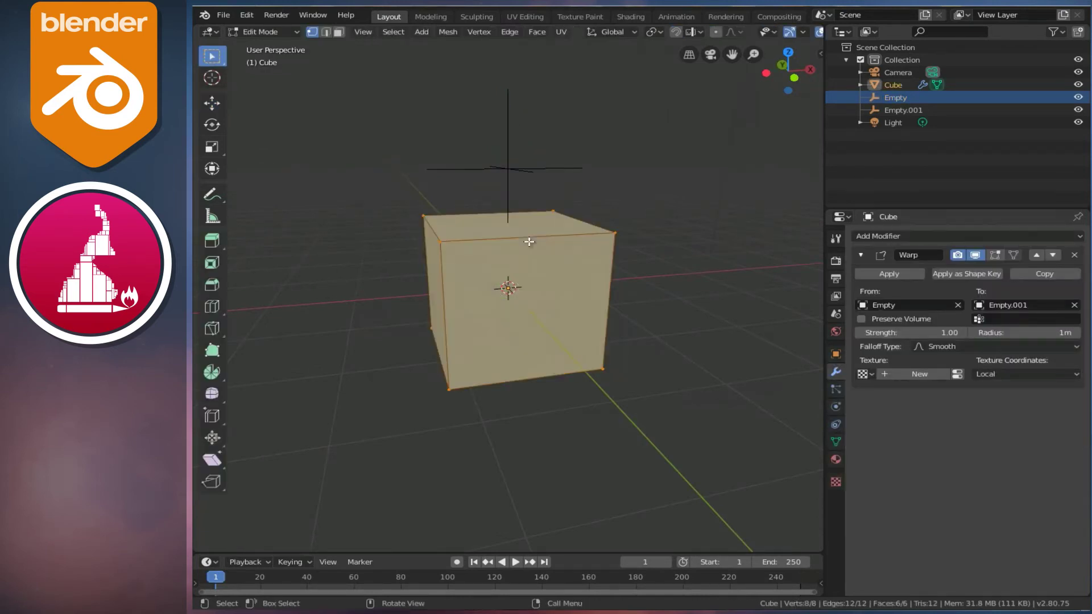
{"action": "mouse_move", "coordinate": [509, 173]}
{"action": "middle_mouse_down"}
{"action": "mouse_move", "coordinate": [519, 188]}
{"action": "mouse_move", "coordinate": [572, 200]}
{"action": "mouse_move", "coordinate": [506, 197]}
{"action": "mouse_move", "coordinate": [515, 214]}
{"action": "mouse_move", "coordinate": [474, 209]}
{"action": "middle_mouse_up"}
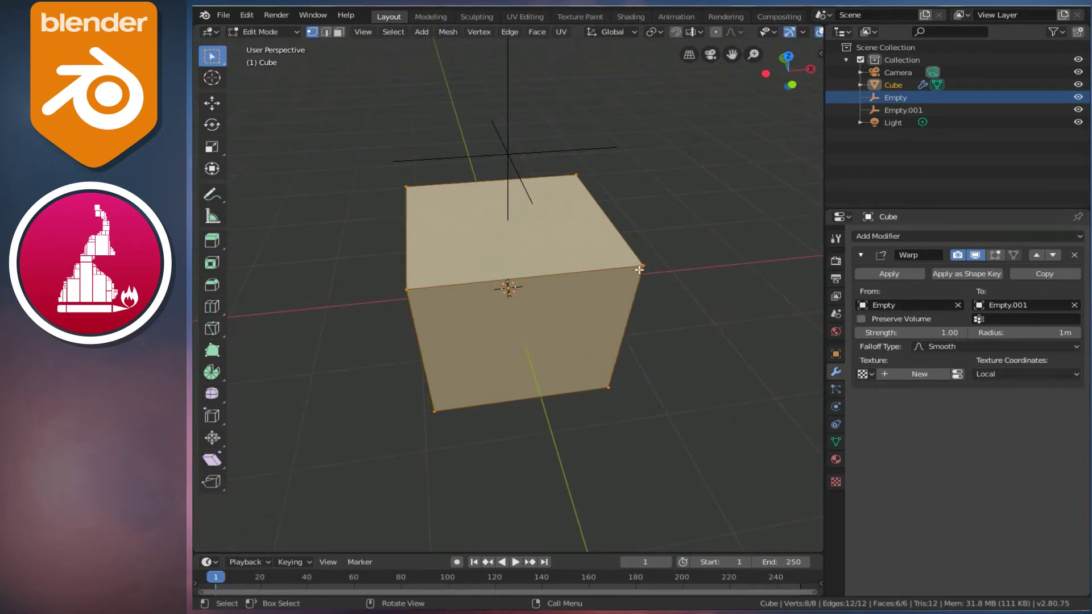
{"action": "middle_click_drag", "start_coordinate": [643, 267], "coordinate": [589, 302]}
{"action": "right_click", "coordinate": [609, 265]}
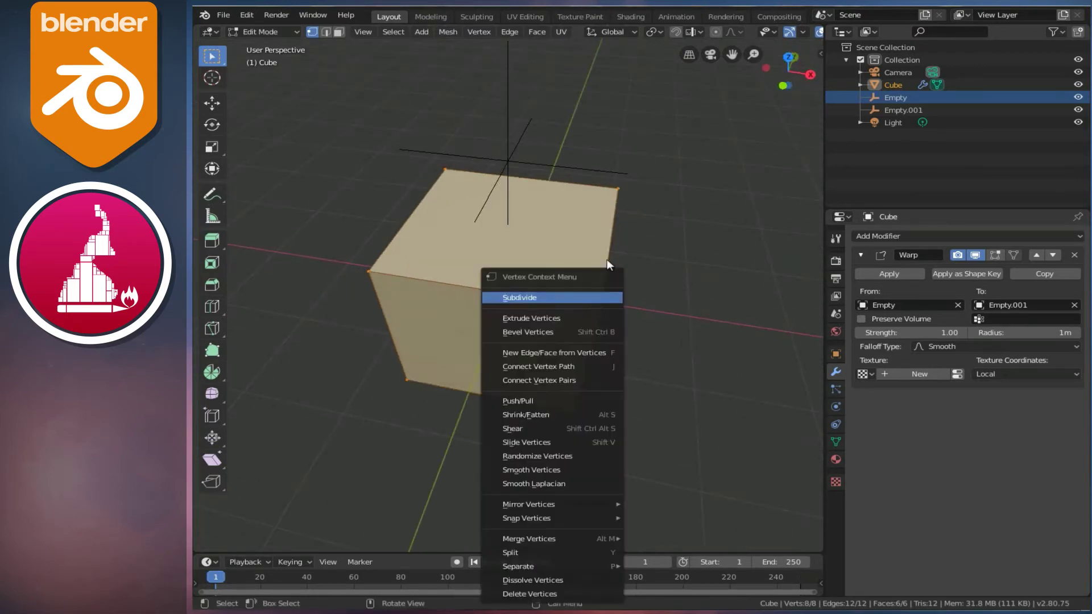
{"action": "left_click", "coordinate": [618, 190]}
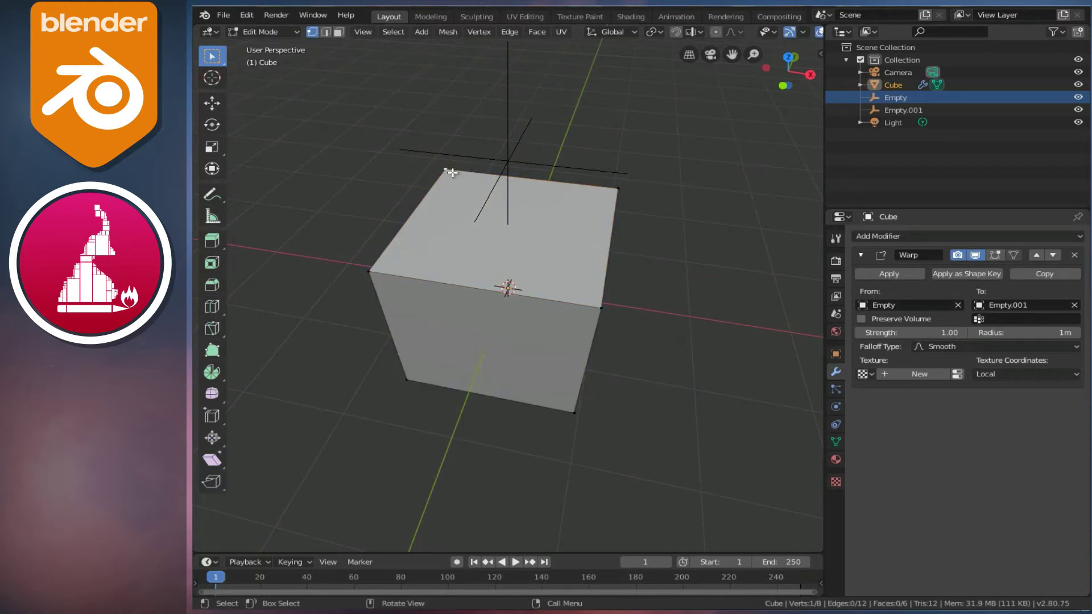
{"action": "left_click", "coordinate": [577, 297]}
{"action": "middle_click_drag", "start_coordinate": [572, 297], "coordinate": [560, 256]}
{"action": "key", "text": "a"}
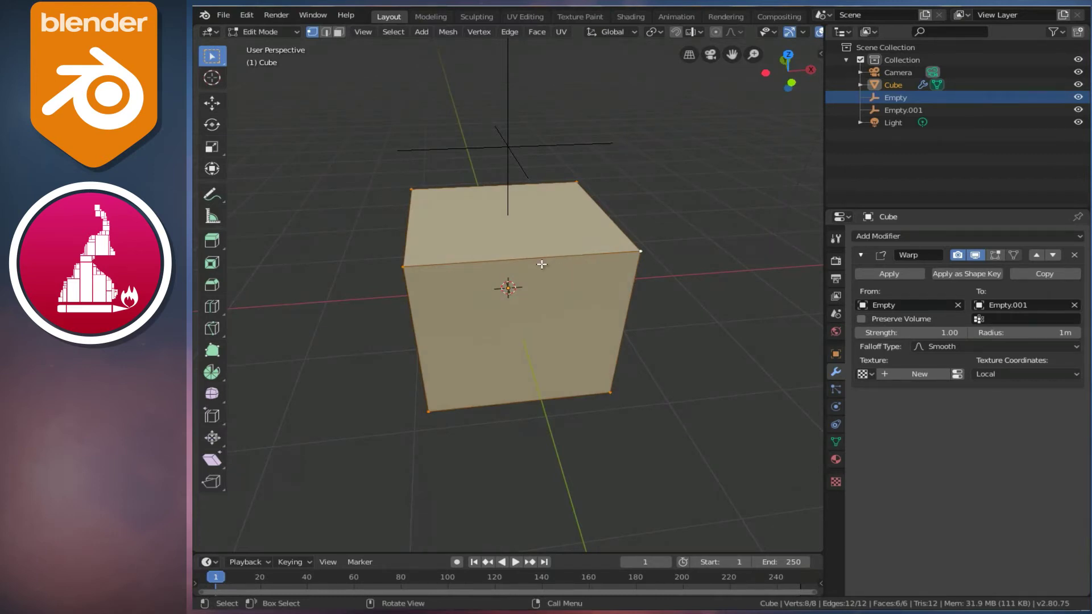
Subdivide the cube's mesh with Number of Cuts raised to 10, giving 728 vertices
{"action": "key", "text": "ctrl+e"}
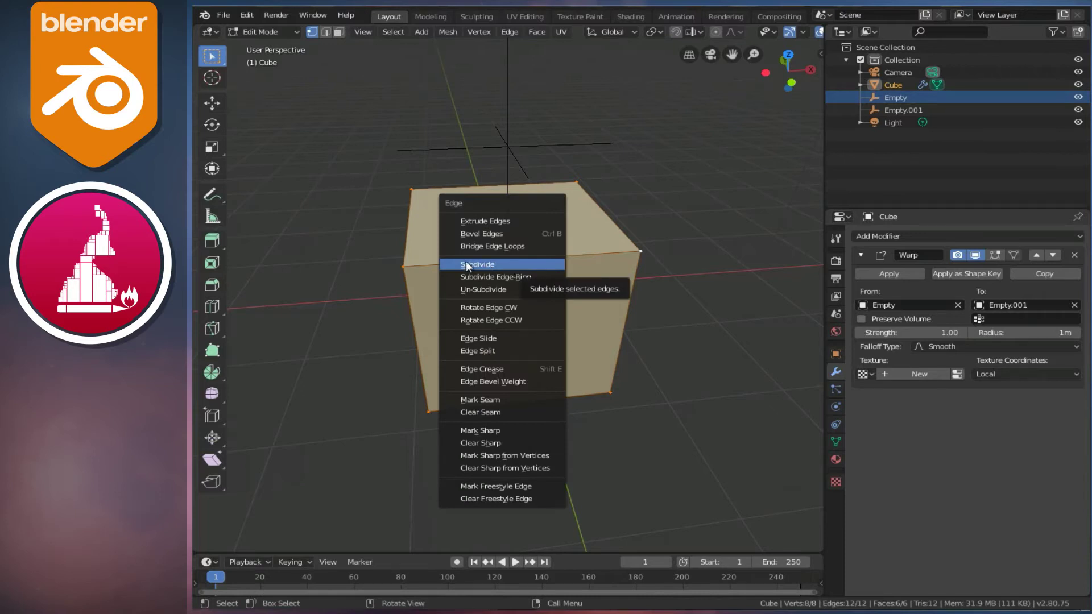
{"action": "left_click", "coordinate": [475, 266]}
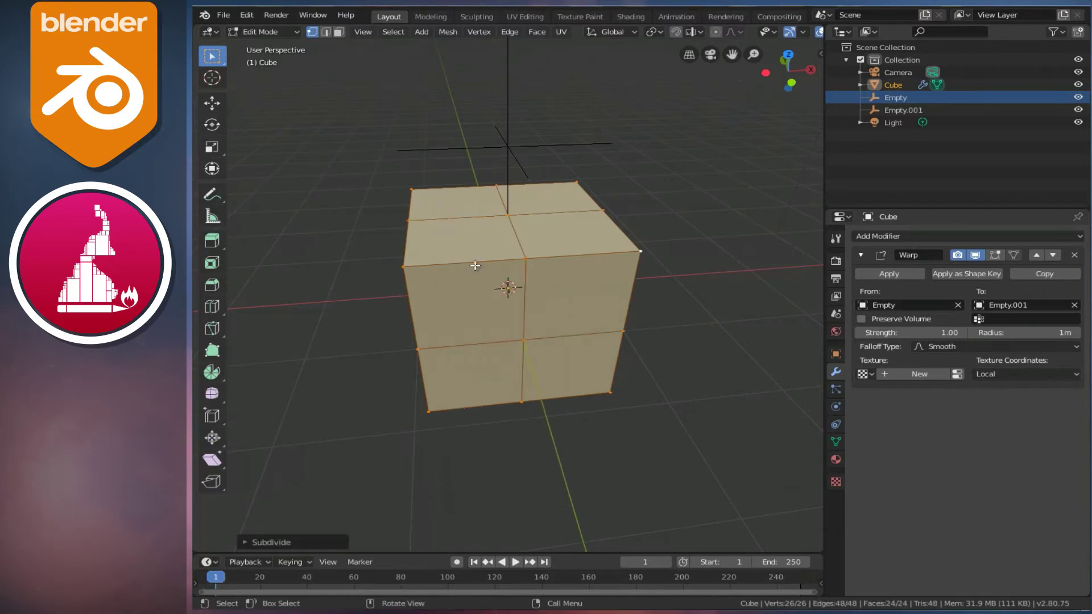
{"action": "left_click", "coordinate": [243, 541]}
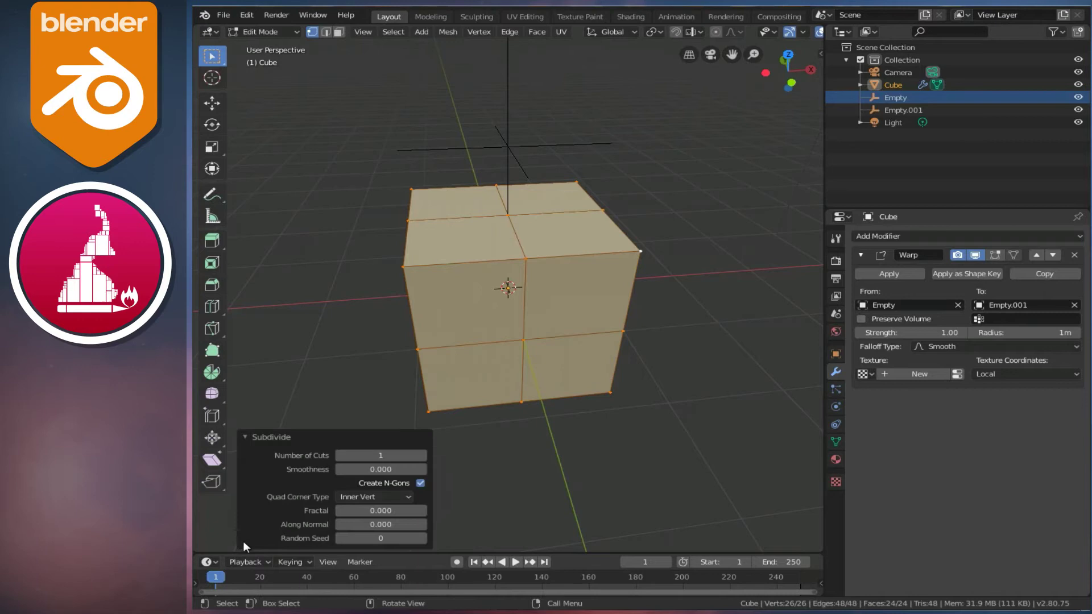
{"action": "left_click", "coordinate": [422, 455]}
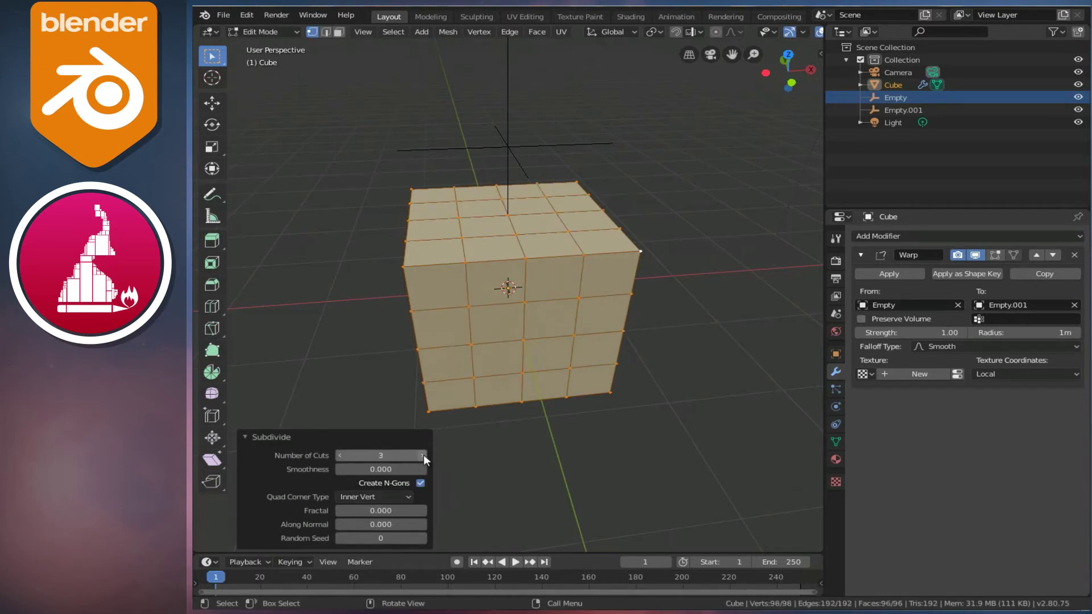
{"action": "left_click", "coordinate": [423, 455]}
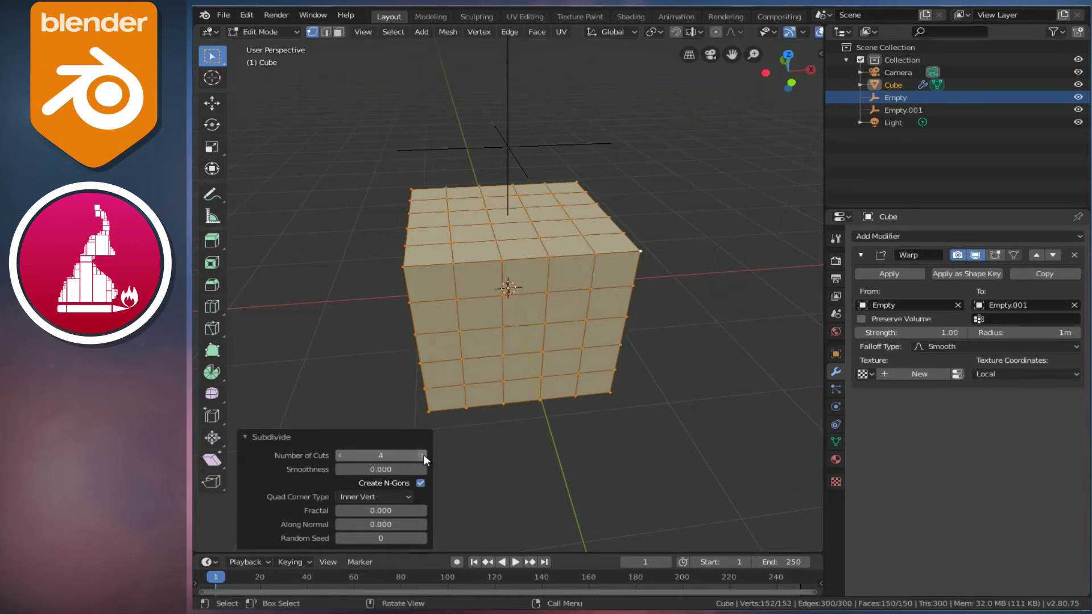
{"action": "left_click", "coordinate": [424, 455]}
{"action": "left_click", "coordinate": [423, 455]}
{"action": "left_click", "coordinate": [423, 455]}
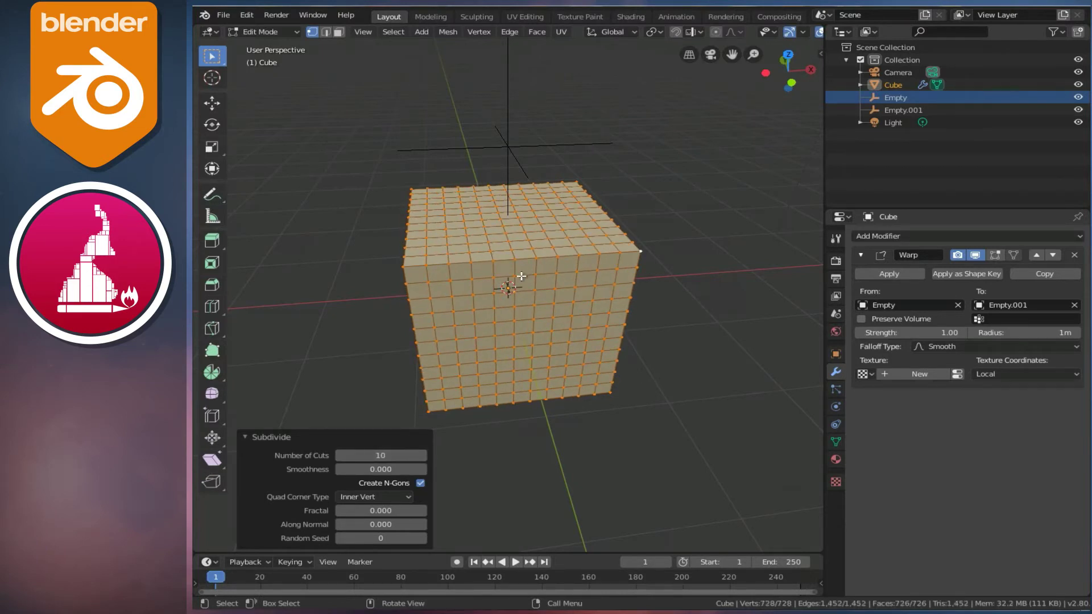
Return to Object Mode and view the subdivided cube from a near-front angle
{"action": "key", "text": "Tab"}
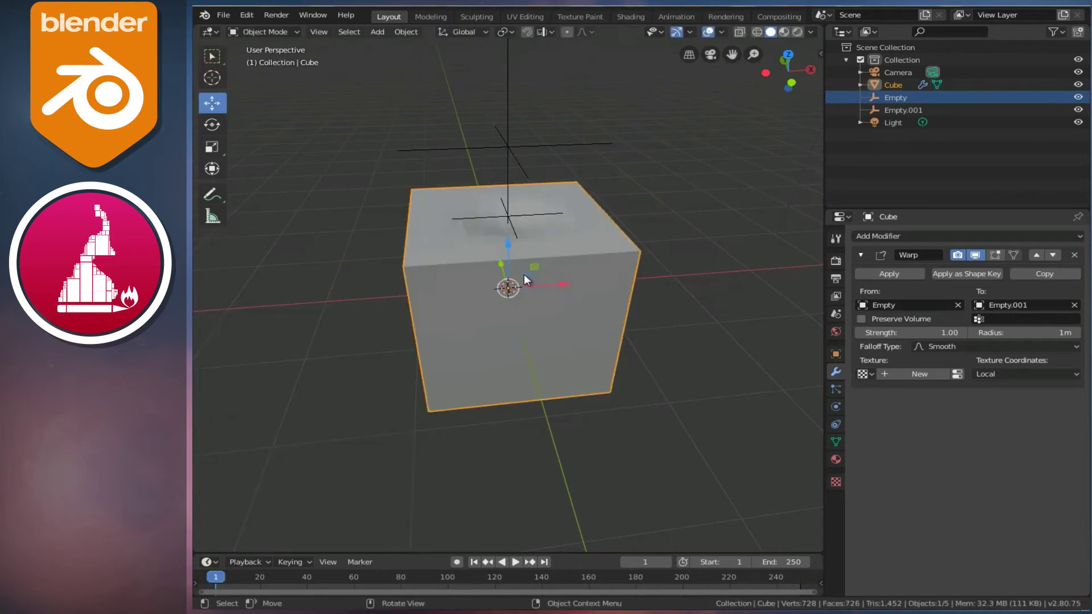
{"action": "middle_click_drag", "start_coordinate": [499, 192], "coordinate": [483, 139]}
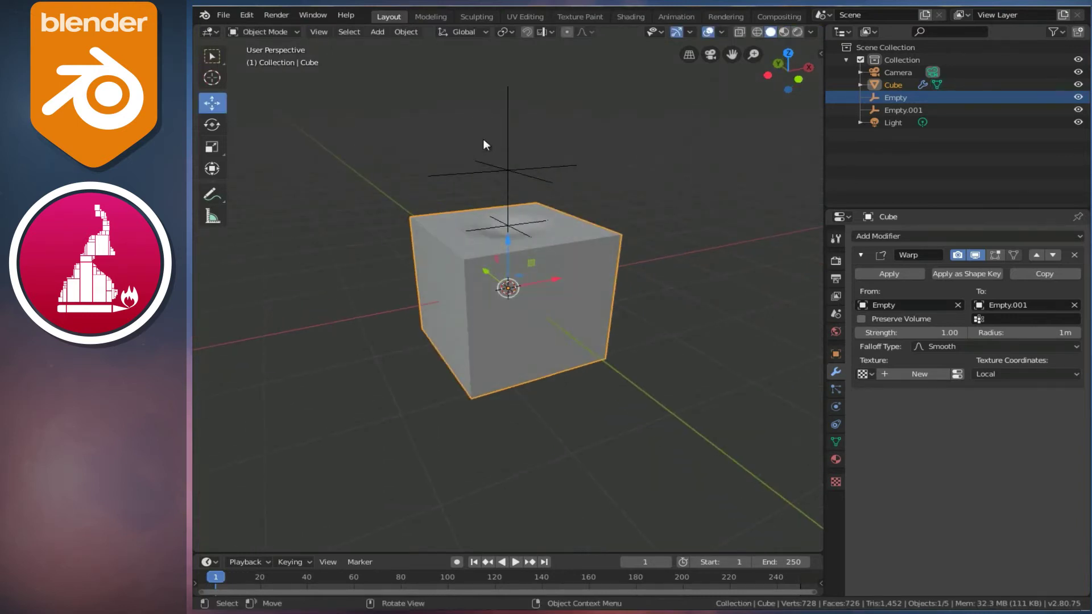
{"action": "scroll", "coordinate": [483, 138], "scroll_direction": "up", "scroll_amount": 2}
{"action": "scroll", "coordinate": [483, 139], "scroll_direction": "up", "scroll_amount": 2}
{"action": "middle_click_drag", "start_coordinate": [533, 182], "coordinate": [520, 156]}
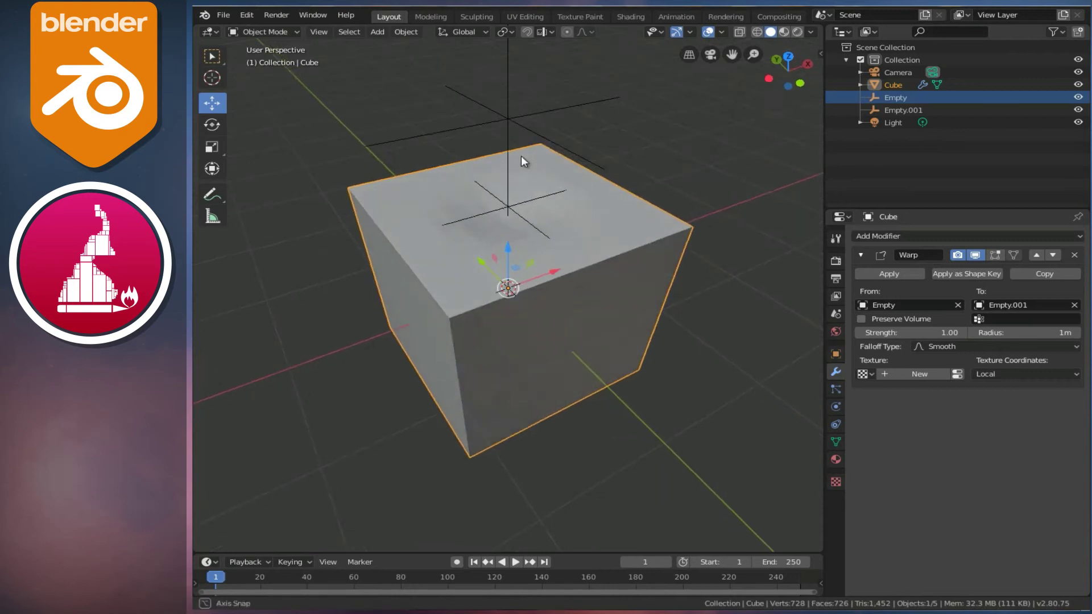
{"action": "middle_click_drag", "start_coordinate": [520, 196], "coordinate": [453, 164]}
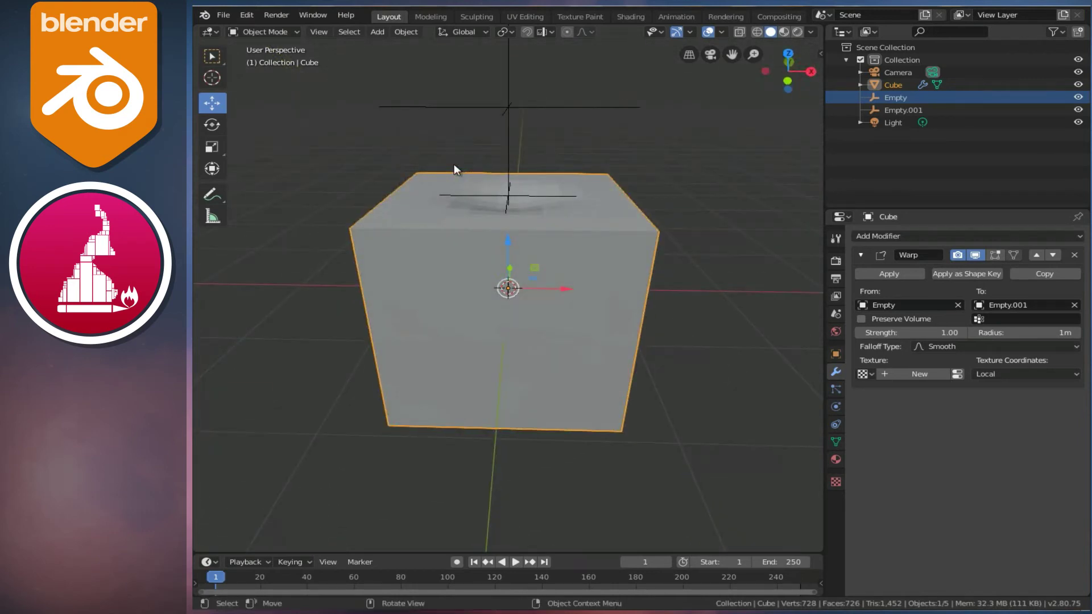
Select Empty.001 and shift it along Z near the cube's top
{"action": "left_click", "coordinate": [508, 118]}
{"action": "left_click_drag", "start_coordinate": [508, 118], "coordinate": [511, 160]}
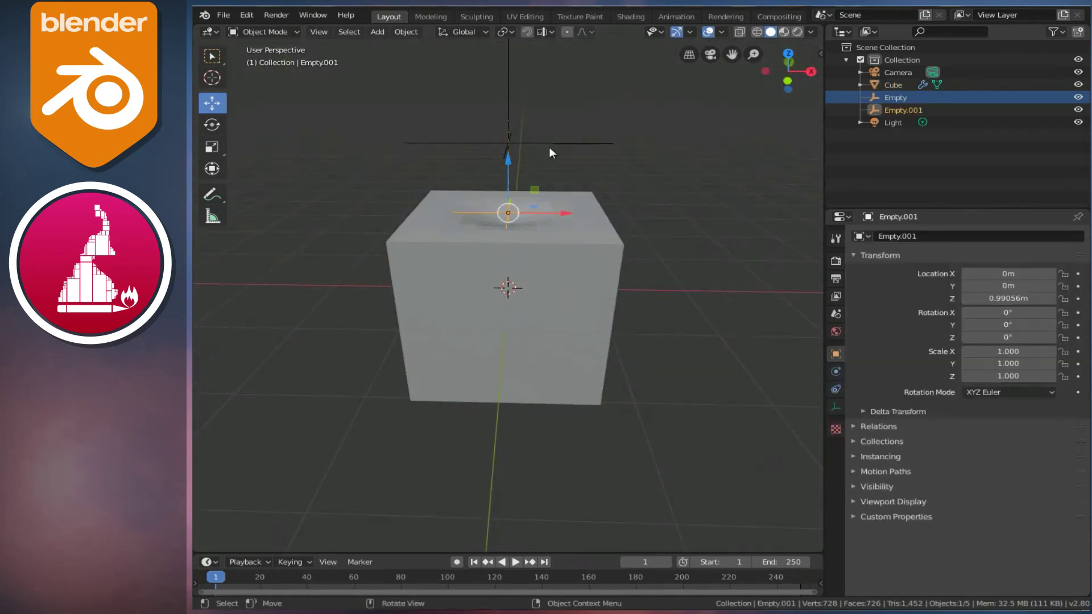
{"action": "left_click", "coordinate": [566, 143]}
{"action": "left_click", "coordinate": [904, 110]}
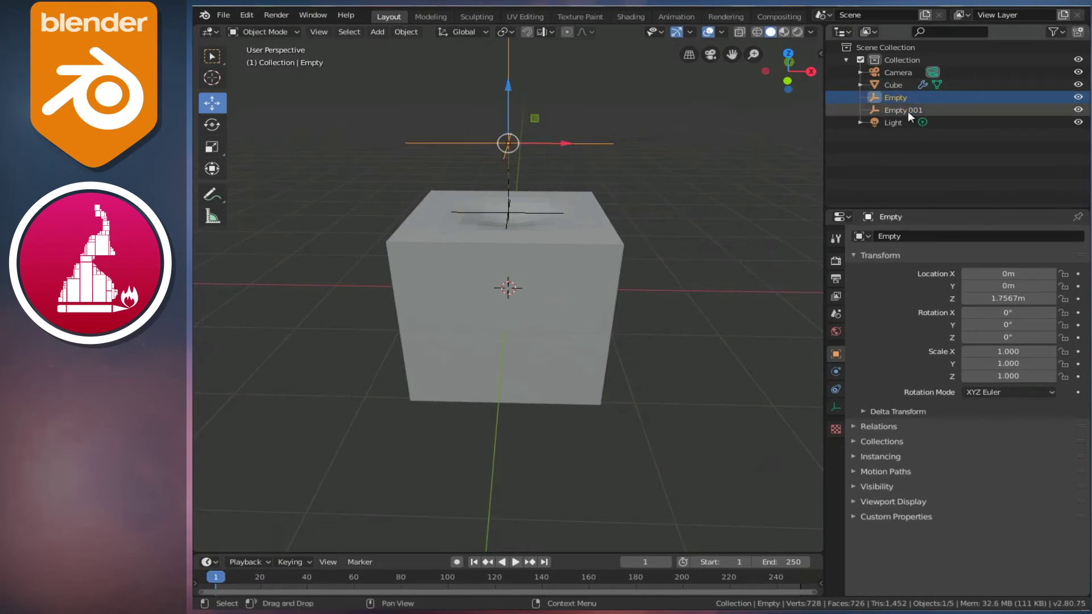
{"action": "mouse_move", "coordinate": [527, 169]}
{"action": "middle_mouse_down"}
{"action": "mouse_move", "coordinate": [601, 168]}
{"action": "mouse_move", "coordinate": [576, 180]}
{"action": "middle_mouse_up"}
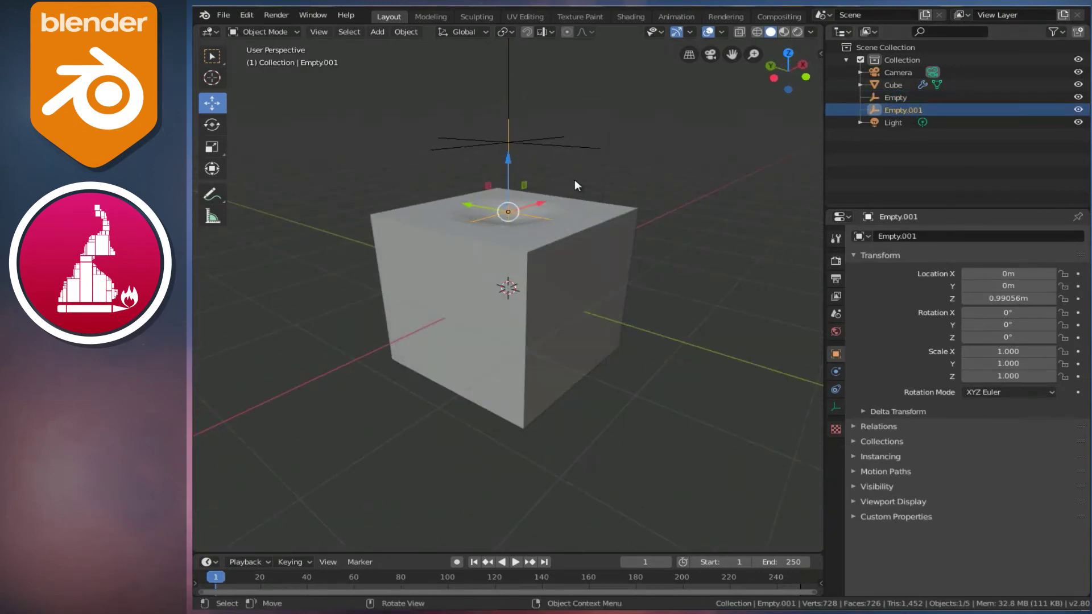
{"action": "key", "text": "r"}
{"action": "key", "text": "Escape"}
{"action": "middle_click_drag", "start_coordinate": [626, 154], "coordinate": [597, 159]}
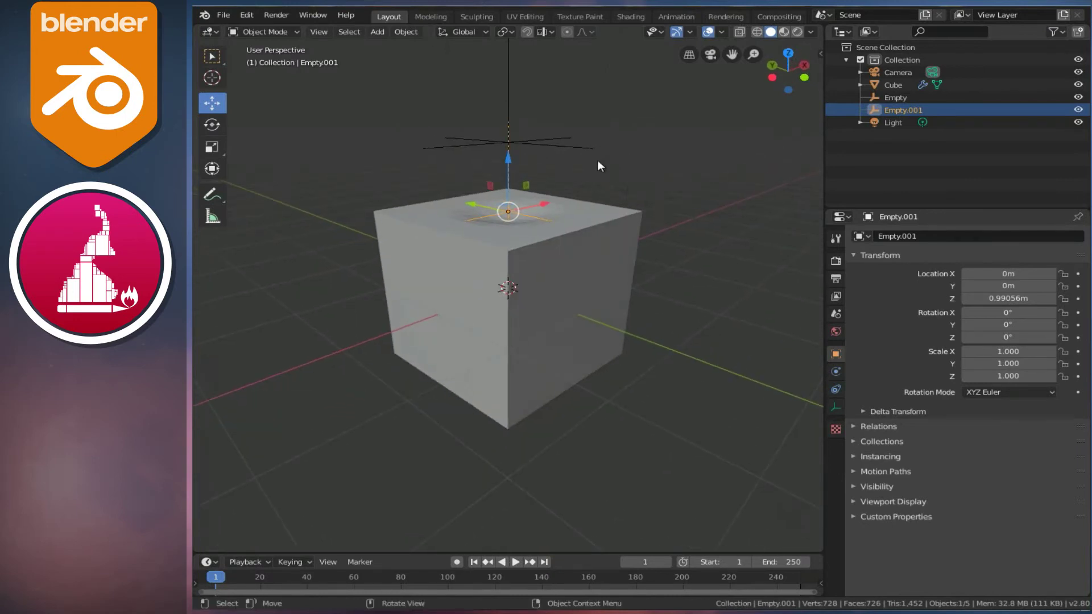
{"action": "mouse_move", "coordinate": [511, 159]}
{"action": "left_mouse_down"}
{"action": "mouse_move", "coordinate": [501, 195]}
{"action": "mouse_move", "coordinate": [529, 181]}
{"action": "mouse_move", "coordinate": [526, 26]}
{"action": "mouse_move", "coordinate": [520, 193]}
{"action": "mouse_move", "coordinate": [524, 125]}
{"action": "left_mouse_up"}
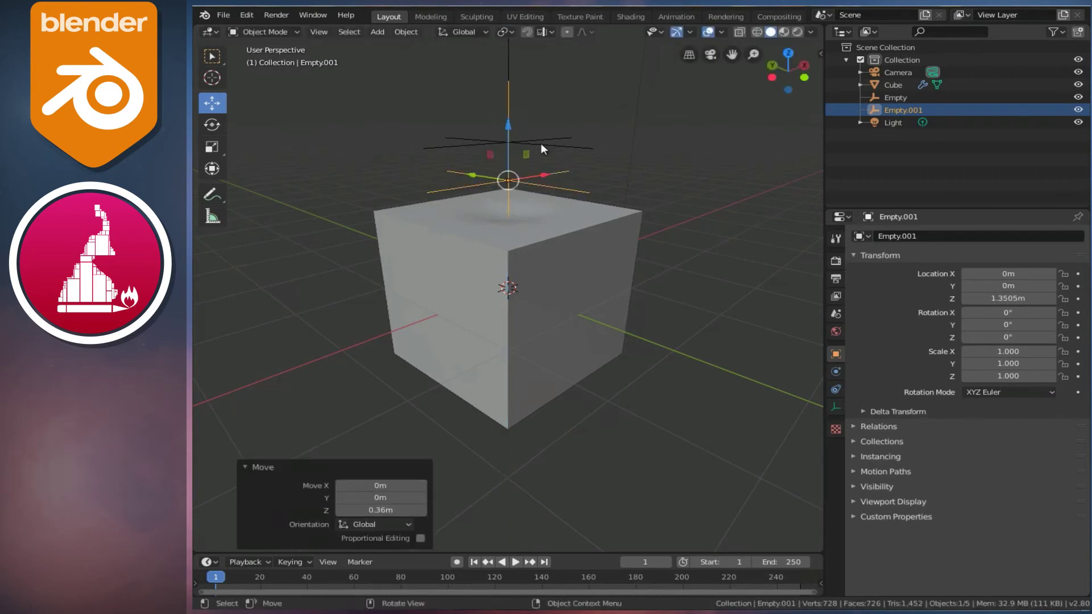
Lower the upper Empty along Z toward the cube in front view
{"action": "left_click", "coordinate": [552, 147]}
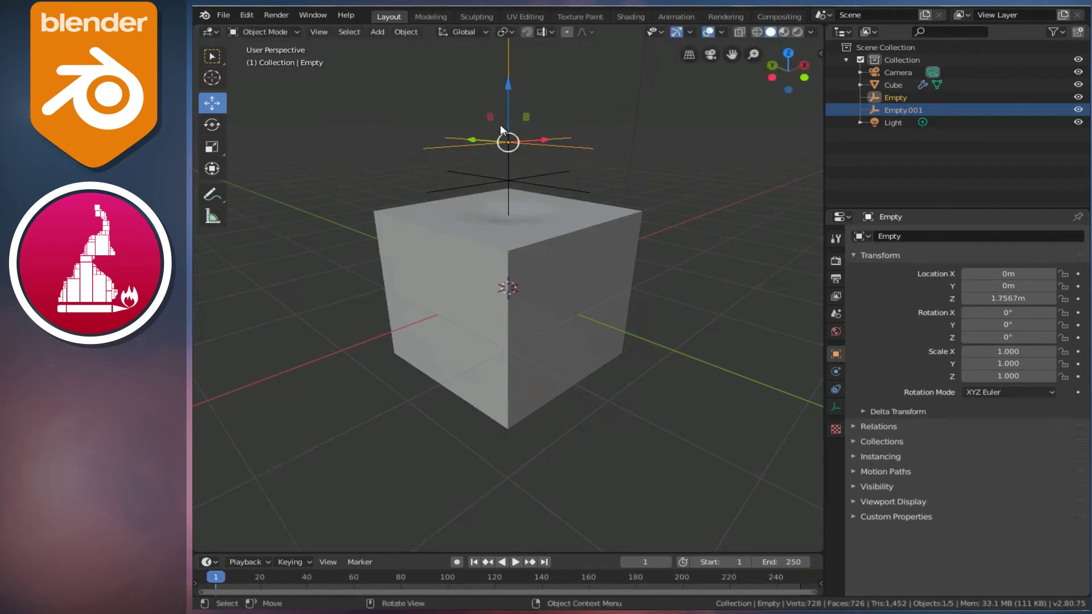
{"action": "left_click_drag", "start_coordinate": [510, 84], "coordinate": [512, 143]}
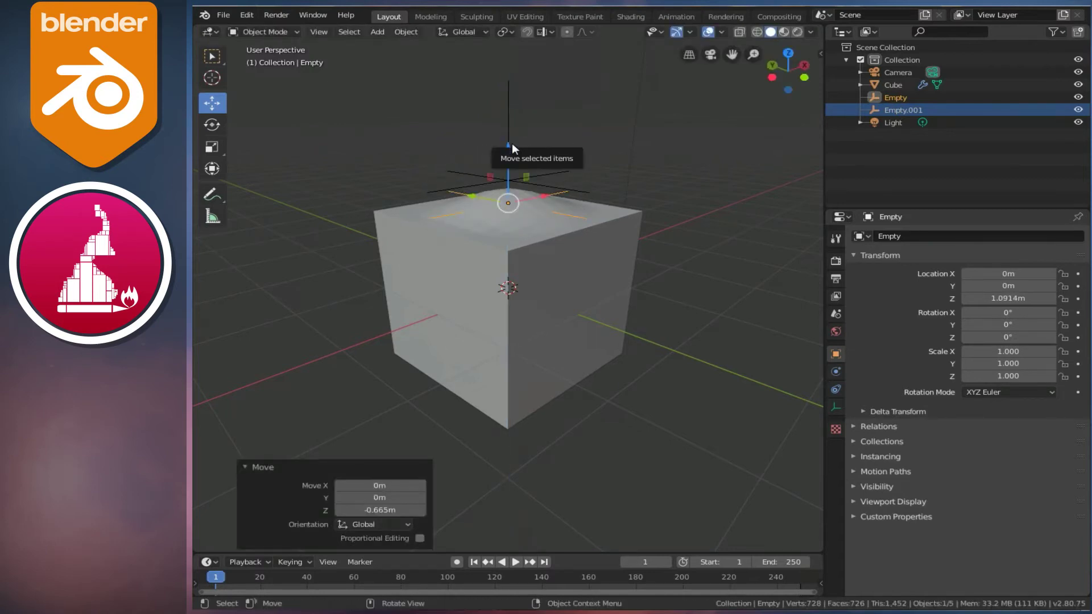
{"action": "key", "text": "KP_1"}
{"action": "scroll", "coordinate": [512, 149], "scroll_direction": "up", "scroll_amount": 1}
{"action": "left_click_drag", "start_coordinate": [509, 134], "coordinate": [510, 142]}
Raise Empty.001 to Z 2.1787 m so the cube's top forms a tall peak
{"action": "left_click", "coordinate": [558, 162]}
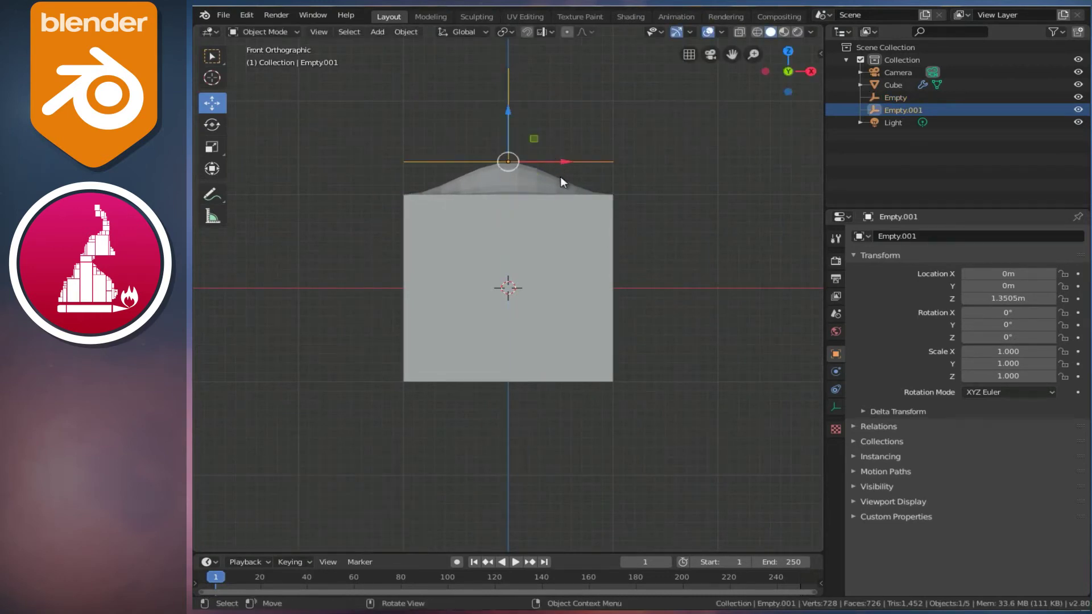
{"action": "scroll", "coordinate": [540, 179], "scroll_direction": "down", "scroll_amount": 1}
{"action": "scroll", "coordinate": [511, 183], "scroll_direction": "down", "scroll_amount": 1}
{"action": "left_click_drag", "start_coordinate": [508, 156], "coordinate": [528, 237]}
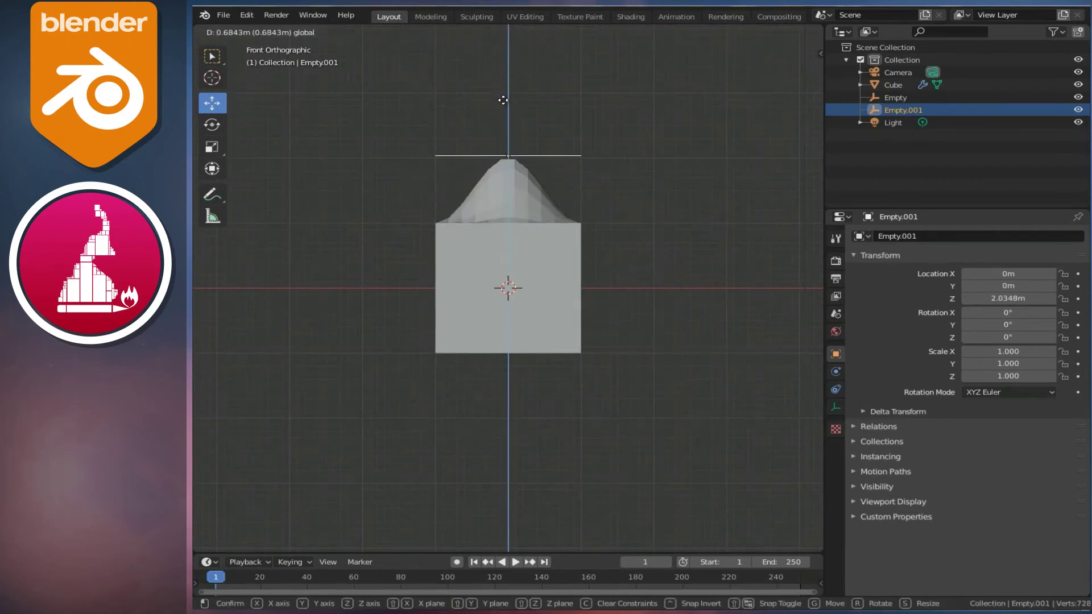
{"action": "left_click_drag", "start_coordinate": [536, 180], "coordinate": [535, 176]}
{"action": "mouse_move", "coordinate": [536, 176]}
{"action": "middle_mouse_down"}
{"action": "mouse_move", "coordinate": [566, 225]}
{"action": "mouse_move", "coordinate": [539, 205]}
{"action": "middle_mouse_up"}
{"action": "left_click_drag", "start_coordinate": [515, 185], "coordinate": [532, 260]}
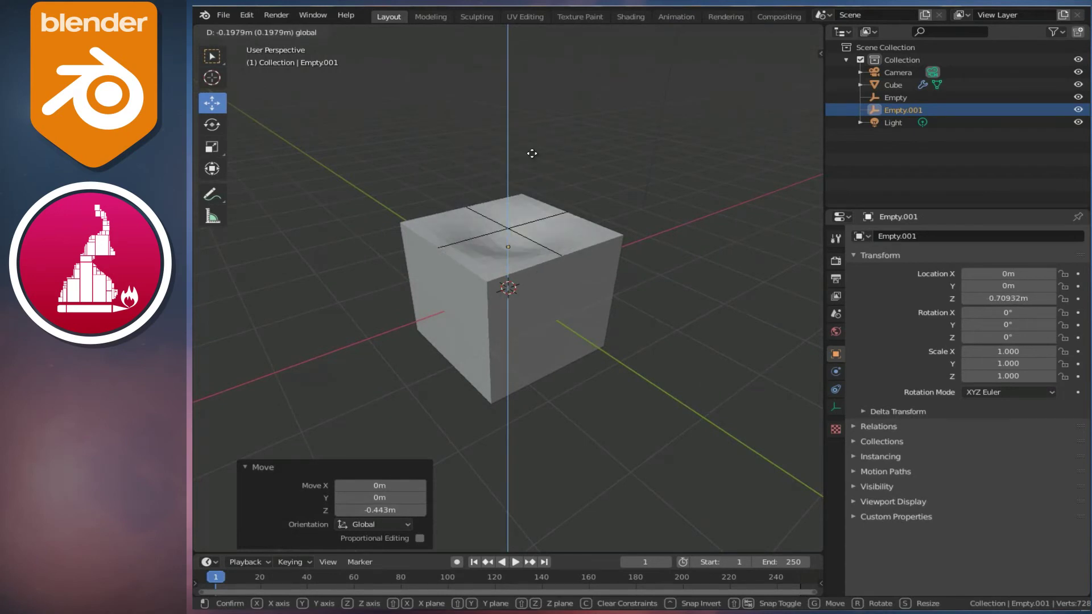
{"action": "left_click_drag", "start_coordinate": [531, 260], "coordinate": [503, 163]}
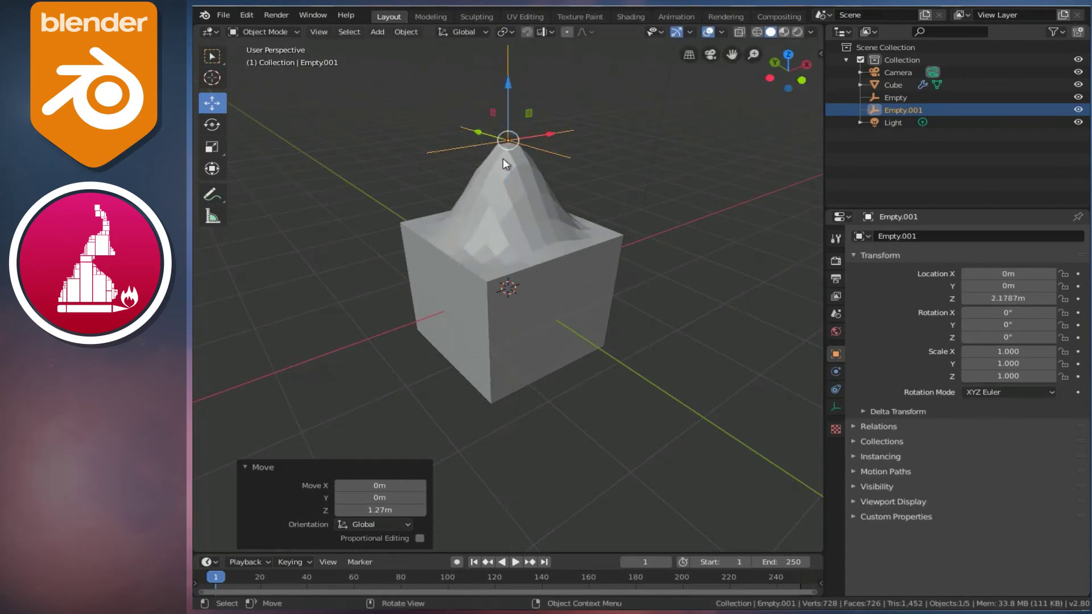
{"action": "left_click", "coordinate": [544, 254]}
Add a Subdivision Surface modifier to the cube with viewport level 2
{"action": "left_click", "coordinate": [907, 236]}
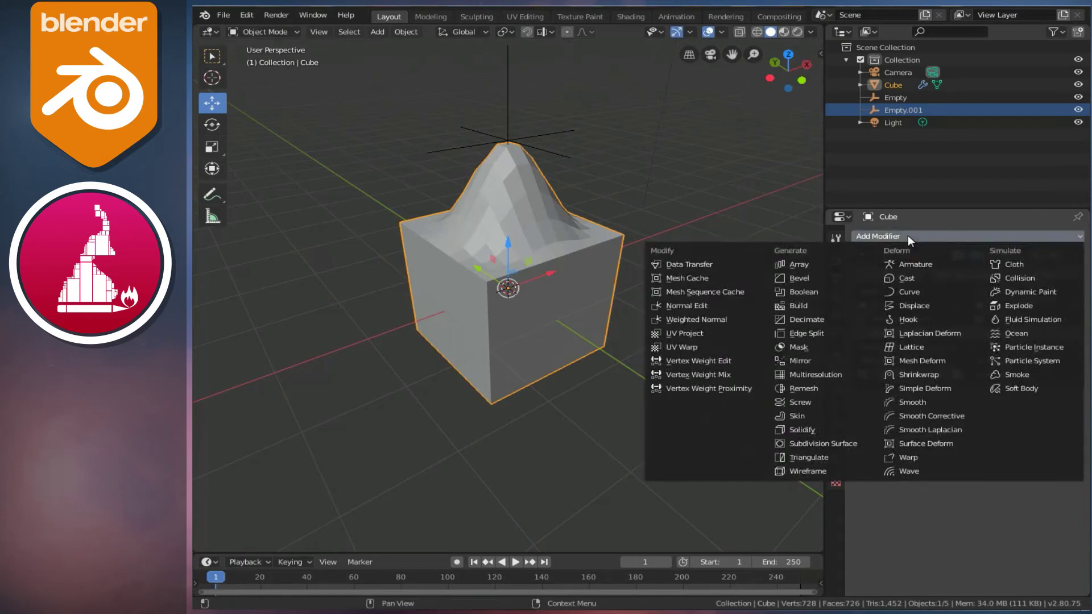
{"action": "left_click", "coordinate": [853, 443]}
{"action": "left_click", "coordinate": [960, 476]}
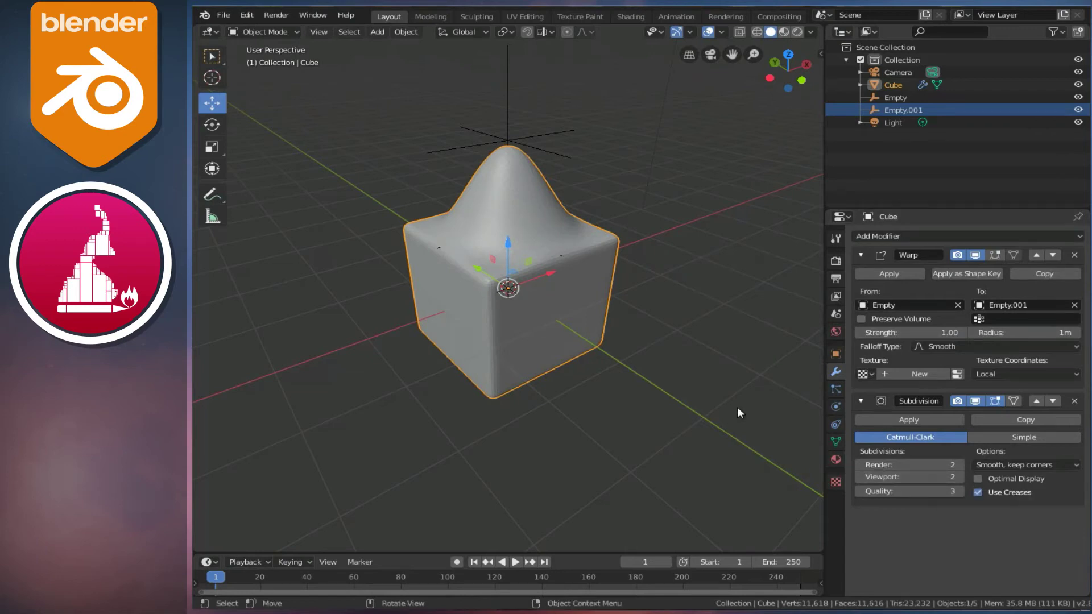
Shade the cube smooth and orbit to view the rounded warped peak
{"action": "right_click", "coordinate": [563, 303]}
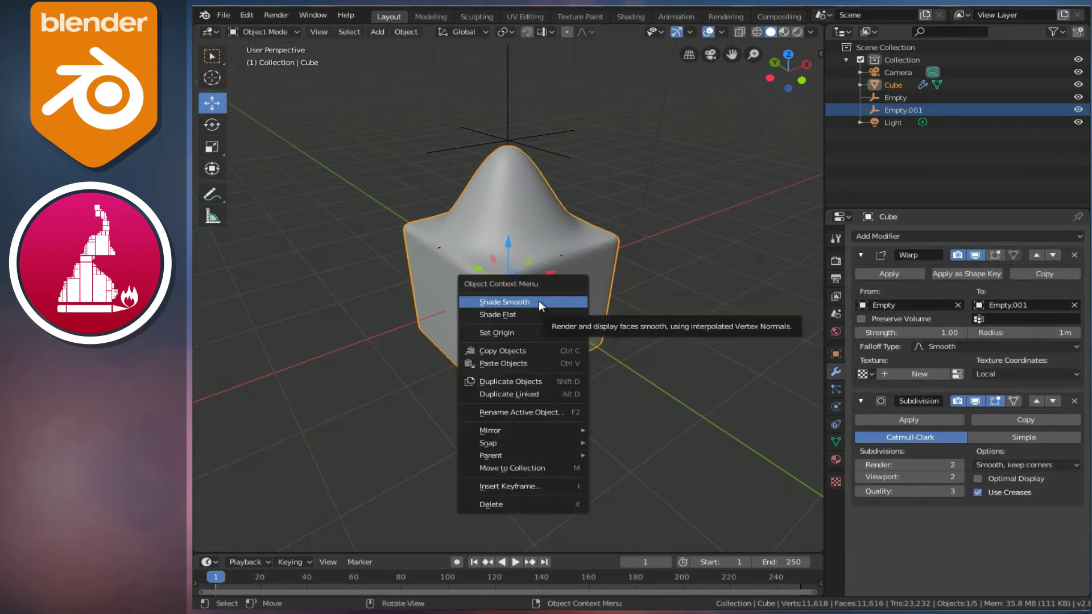
{"action": "left_click", "coordinate": [493, 301]}
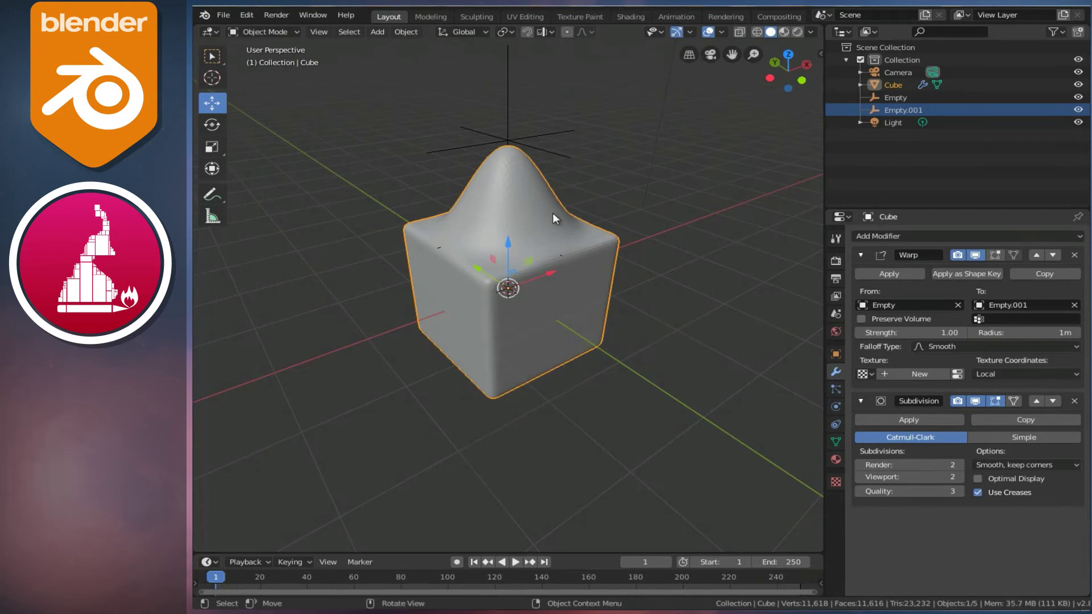
{"action": "middle_click_drag", "start_coordinate": [552, 213], "coordinate": [582, 202]}
{"action": "middle_click_drag", "start_coordinate": [527, 132], "coordinate": [585, 113]}
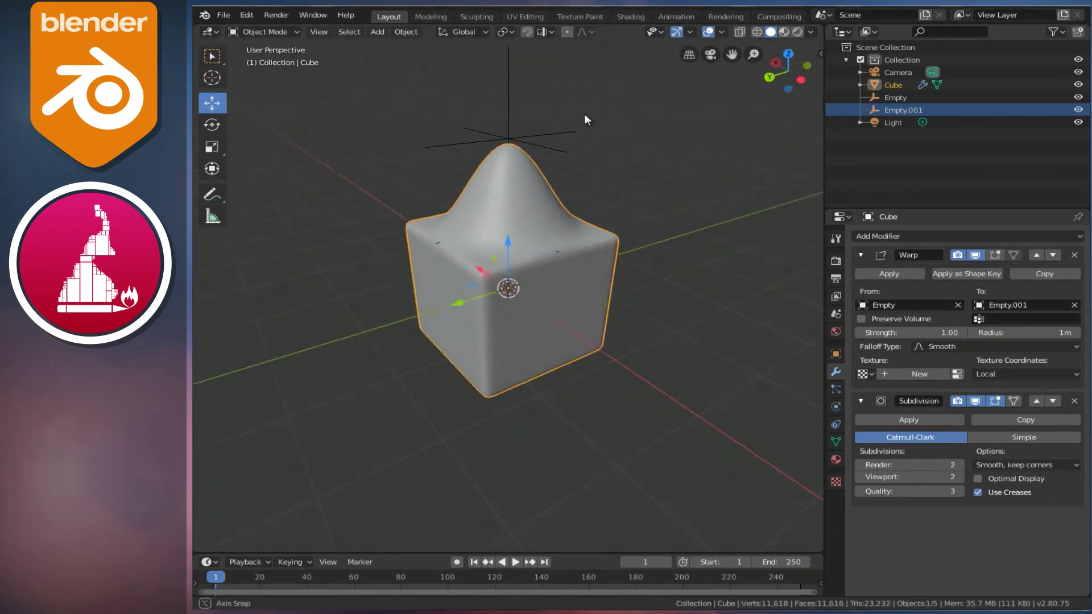
Select Empty.001, nudge it up along Z, and scale it up
{"action": "left_click", "coordinate": [508, 116]}
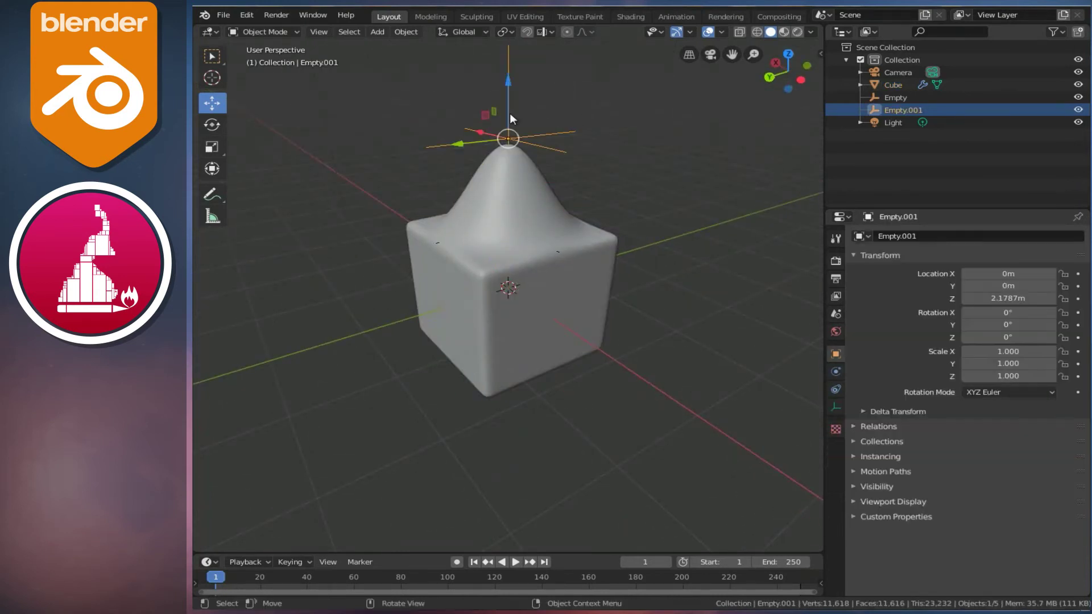
{"action": "mouse_move", "coordinate": [514, 166]}
{"action": "middle_mouse_down"}
{"action": "mouse_move", "coordinate": [518, 180]}
{"action": "mouse_move", "coordinate": [537, 167]}
{"action": "mouse_move", "coordinate": [518, 147]}
{"action": "middle_mouse_up"}
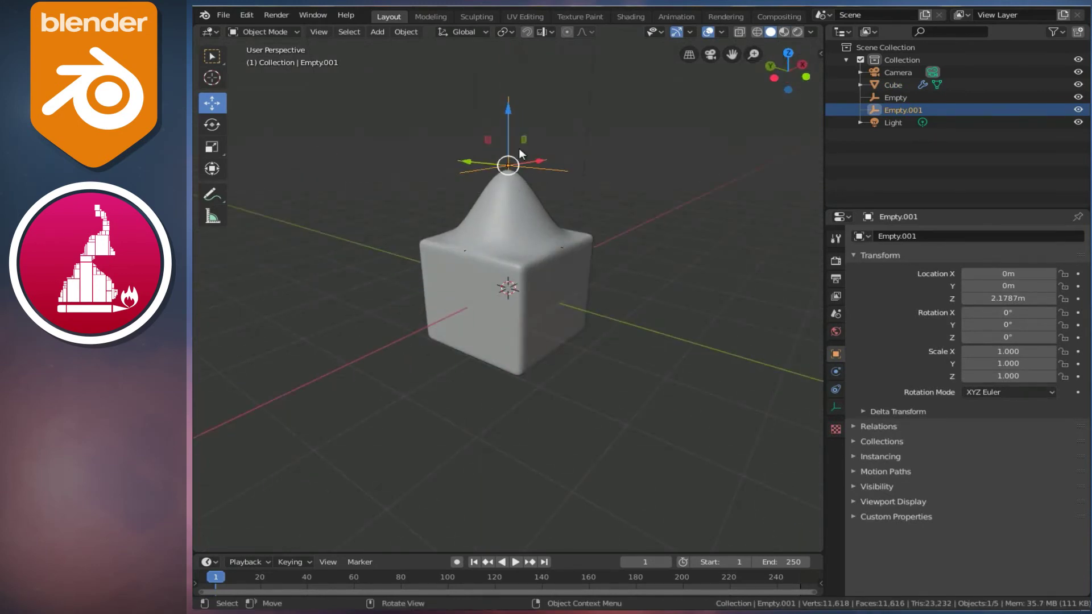
{"action": "left_click_drag", "start_coordinate": [508, 110], "coordinate": [509, 103]}
{"action": "middle_click_drag", "start_coordinate": [536, 167], "coordinate": [491, 180]}
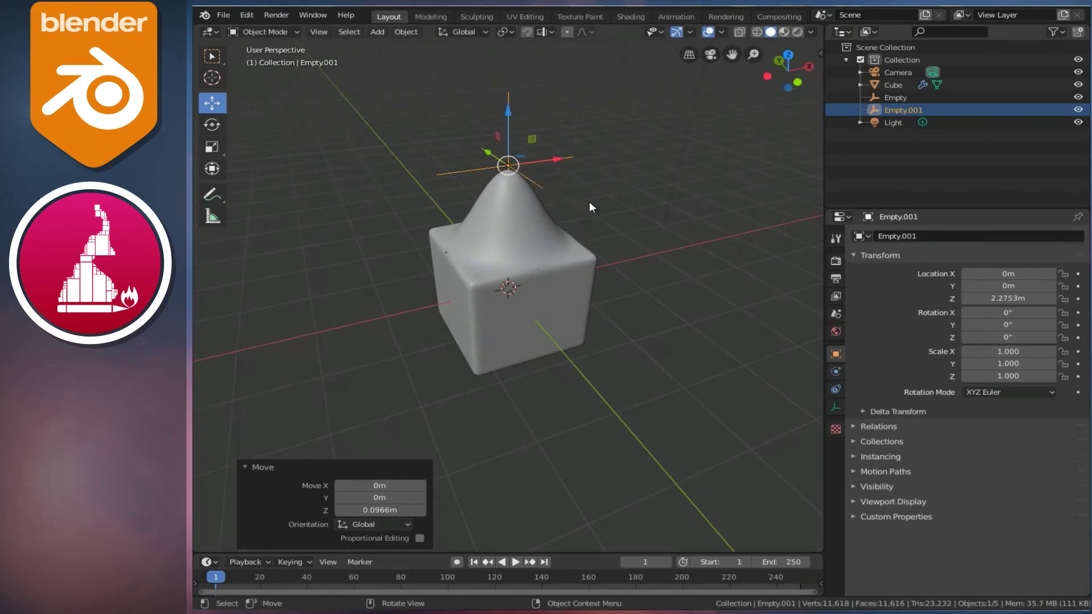
{"action": "key", "text": "s"}
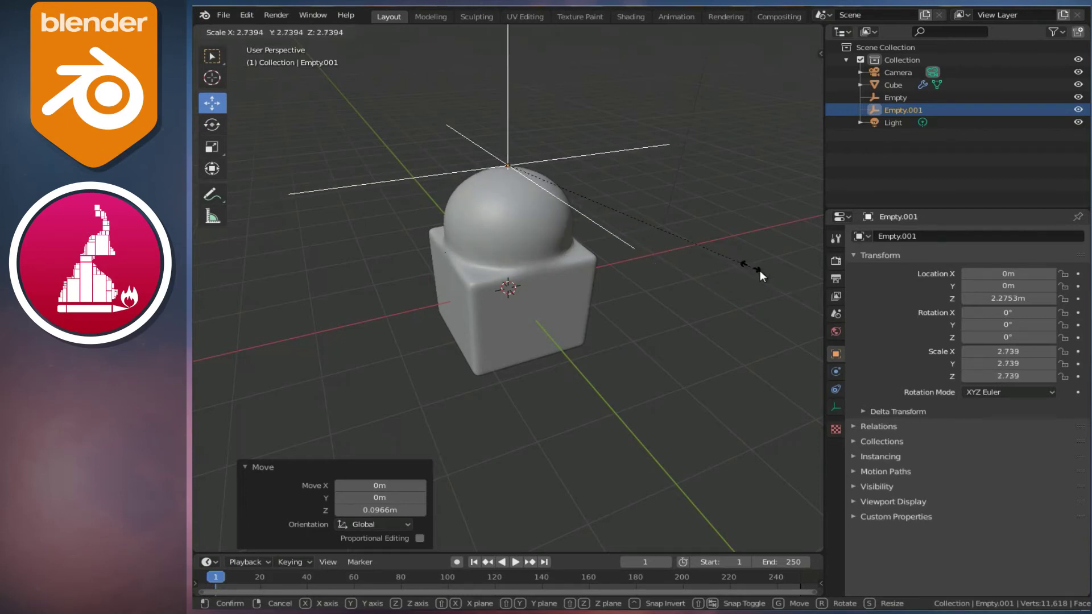
{"action": "left_click", "coordinate": [821, 310]}
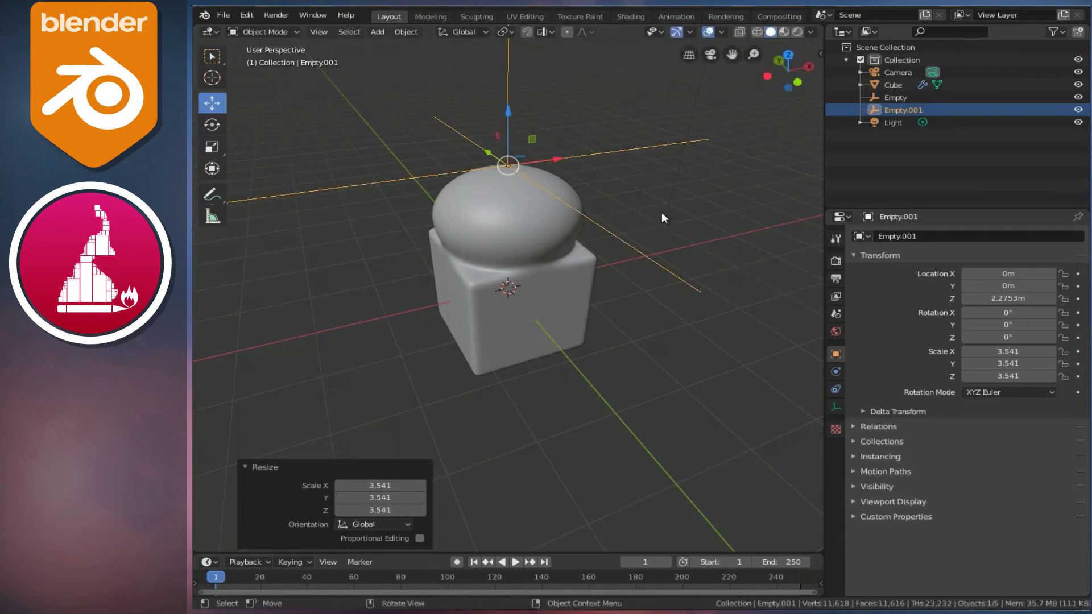
Scale Empty.001 further to 3.864, inspect the wider dome, and reselect the Cube
{"action": "middle_click_drag", "start_coordinate": [661, 212], "coordinate": [613, 179]}
{"action": "key", "text": "s"}
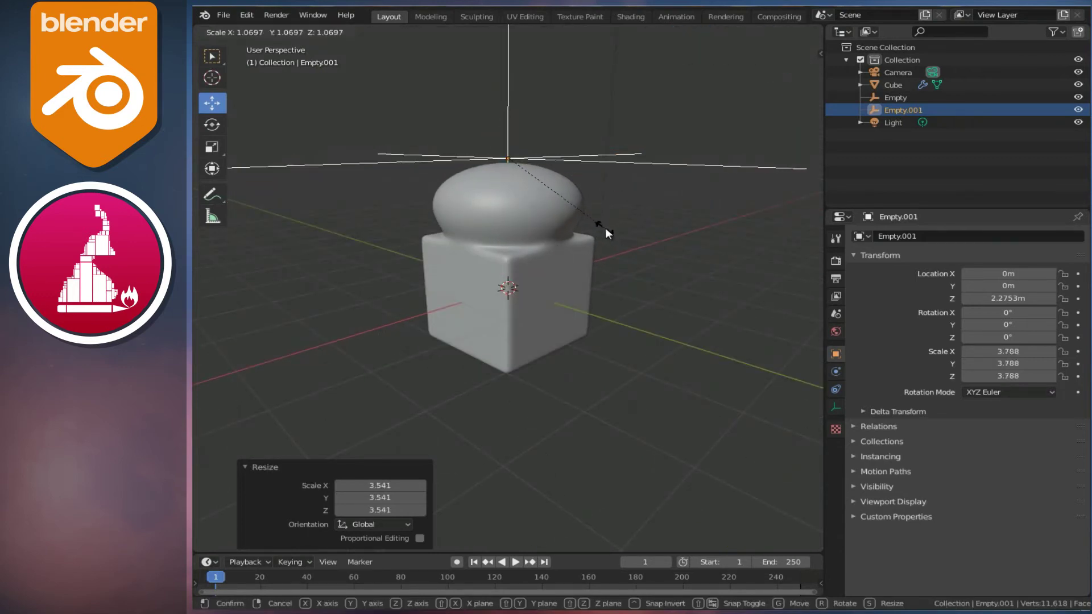
{"action": "left_click", "coordinate": [605, 228]}
{"action": "mouse_move", "coordinate": [607, 230]}
{"action": "middle_mouse_down"}
{"action": "mouse_move", "coordinate": [542, 205]}
{"action": "mouse_move", "coordinate": [609, 172]}
{"action": "mouse_move", "coordinate": [643, 202]}
{"action": "mouse_move", "coordinate": [466, 167]}
{"action": "mouse_move", "coordinate": [507, 141]}
{"action": "mouse_move", "coordinate": [565, 160]}
{"action": "middle_mouse_up"}
{"action": "mouse_move", "coordinate": [600, 195]}
{"action": "middle_mouse_down"}
{"action": "mouse_move", "coordinate": [485, 179]}
{"action": "mouse_move", "coordinate": [530, 158]}
{"action": "mouse_move", "coordinate": [491, 152]}
{"action": "middle_mouse_up"}
{"action": "scroll", "coordinate": [534, 165], "scroll_direction": "up", "scroll_amount": 3}
{"action": "scroll", "coordinate": [537, 170], "scroll_direction": "down", "scroll_amount": 3}
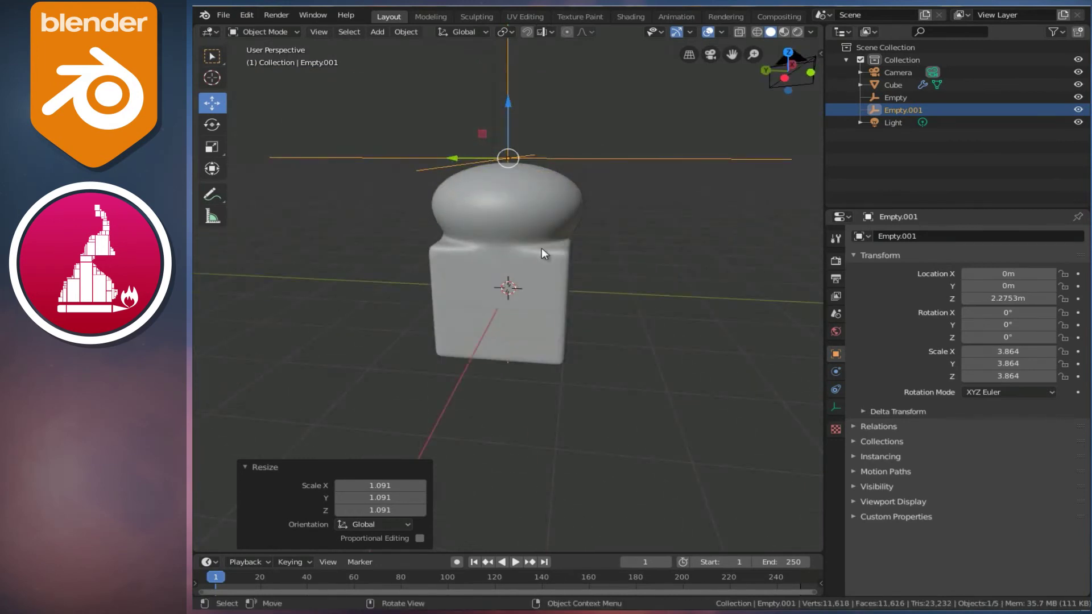
{"action": "middle_click_drag", "start_coordinate": [541, 248], "coordinate": [424, 196]}
{"action": "left_click", "coordinate": [555, 261]}
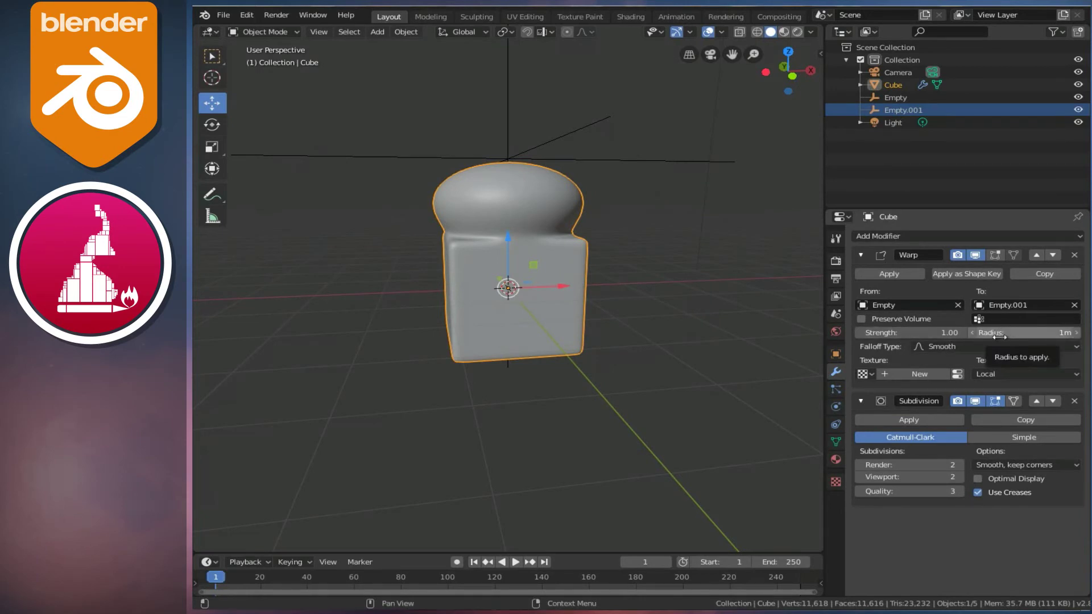
Set the Warp modifier's radius to 0.8m
{"action": "left_click_drag", "start_coordinate": [1008, 334], "coordinate": [1015, 336]}
{"action": "middle_click_drag", "start_coordinate": [535, 182], "coordinate": [553, 207]}
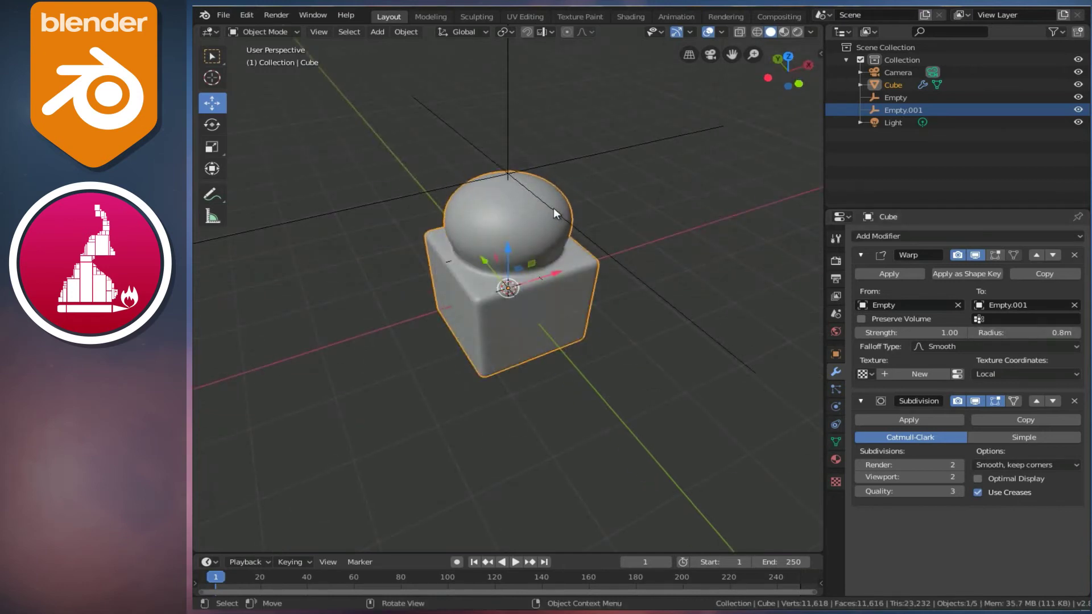
{"action": "middle_click_drag", "start_coordinate": [511, 166], "coordinate": [536, 118]}
{"action": "mouse_move", "coordinate": [411, 129]}
{"action": "middle_mouse_down"}
{"action": "mouse_move", "coordinate": [357, 153]}
{"action": "mouse_move", "coordinate": [443, 187]}
{"action": "middle_mouse_up"}
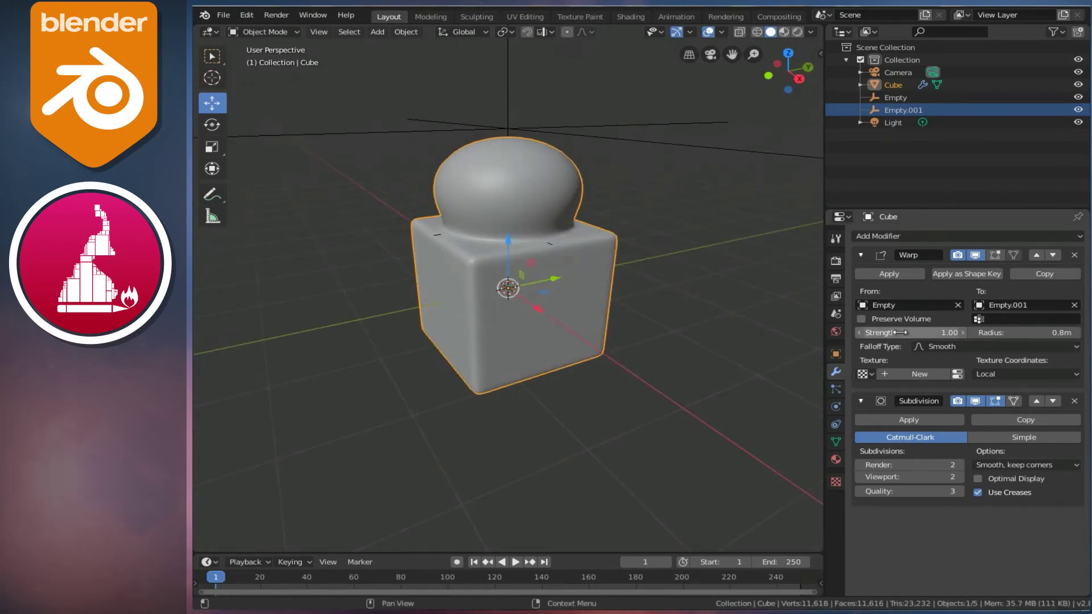
Set the Warp strength to 2.30, swelling the top into a bulb
{"action": "mouse_move", "coordinate": [906, 333]}
{"action": "left_mouse_down"}
{"action": "mouse_move", "coordinate": [891, 337]}
{"action": "mouse_move", "coordinate": [932, 333]}
{"action": "left_mouse_up"}
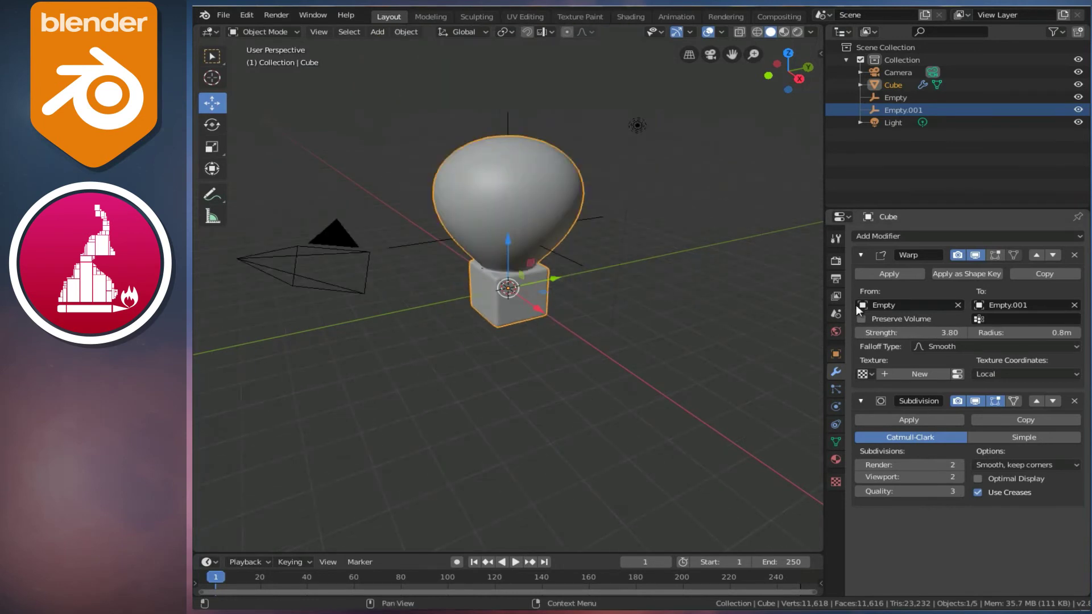
{"action": "mouse_move", "coordinate": [889, 333]}
{"action": "left_mouse_down"}
{"action": "mouse_move", "coordinate": [916, 345]}
{"action": "mouse_move", "coordinate": [915, 362]}
{"action": "mouse_move", "coordinate": [866, 364]}
{"action": "left_mouse_up"}
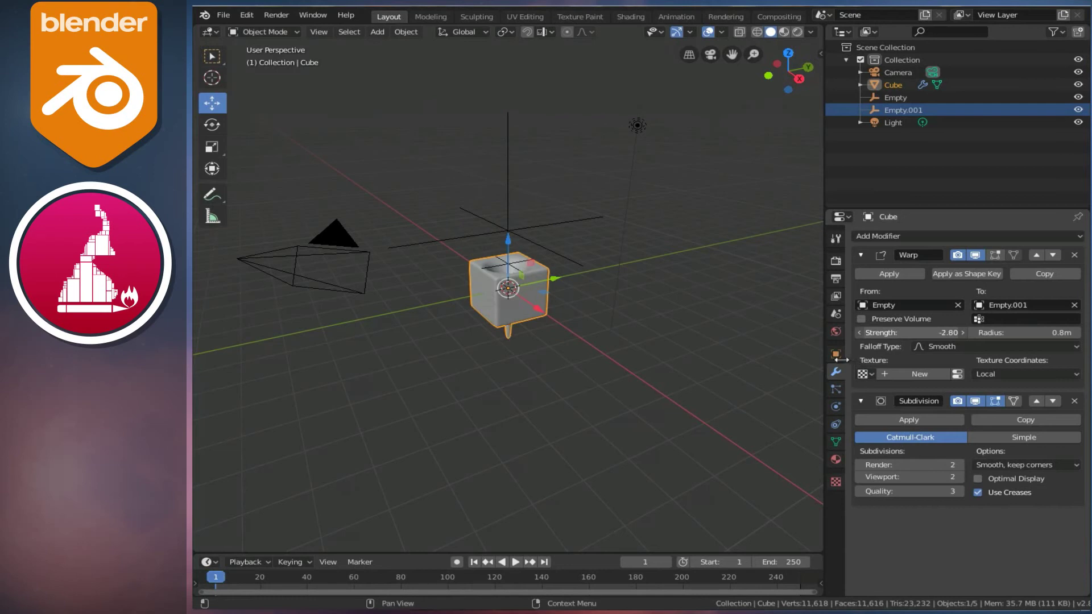
{"action": "left_click_drag", "start_coordinate": [819, 353], "coordinate": [876, 374]}
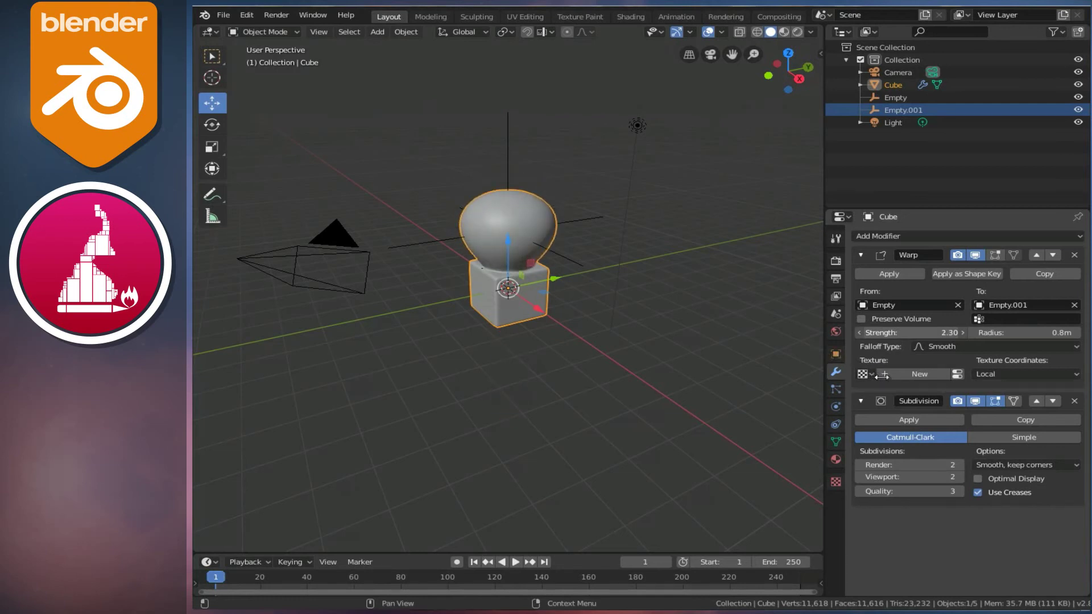
{"action": "scroll", "coordinate": [541, 160], "scroll_direction": "up", "scroll_amount": 3}
{"action": "middle_click_drag", "start_coordinate": [543, 162], "coordinate": [623, 195]}
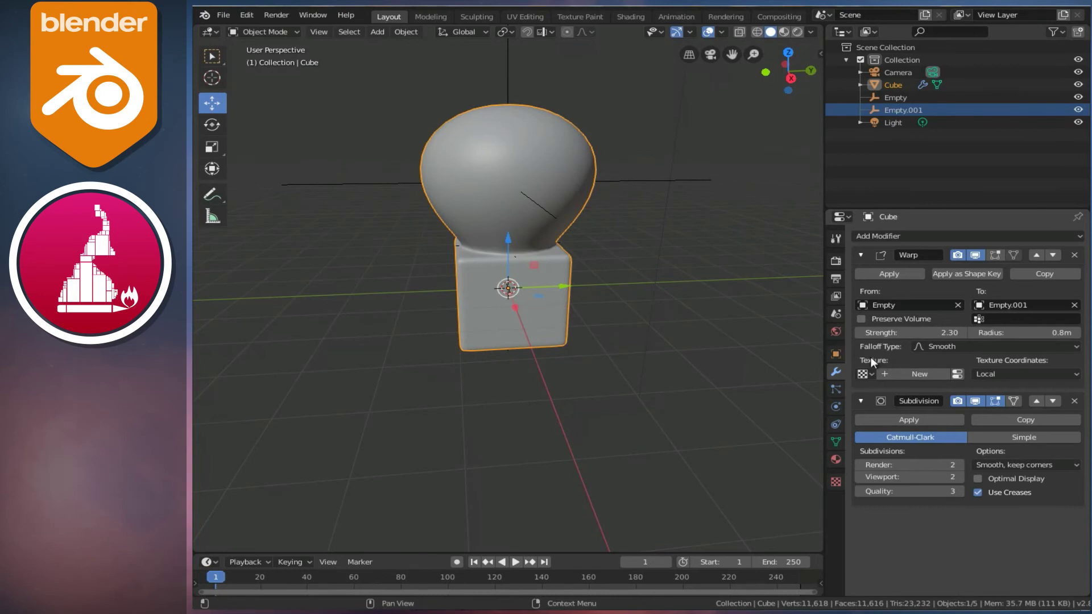
Assign a new Clouds-type texture to the cube's Warp modifier
{"action": "left_click", "coordinate": [935, 373]}
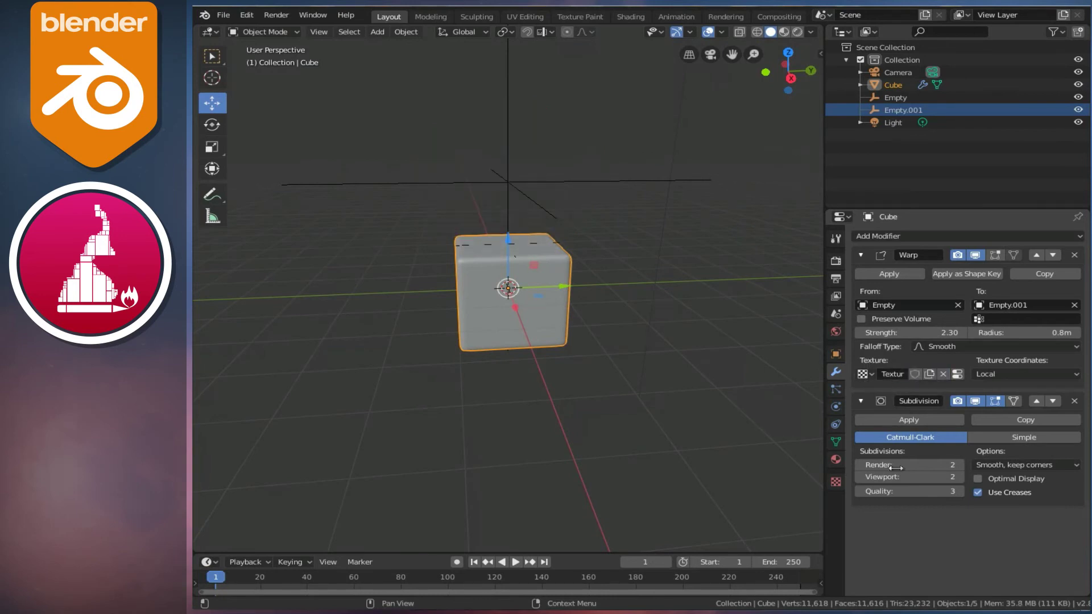
{"action": "left_click", "coordinate": [835, 482]}
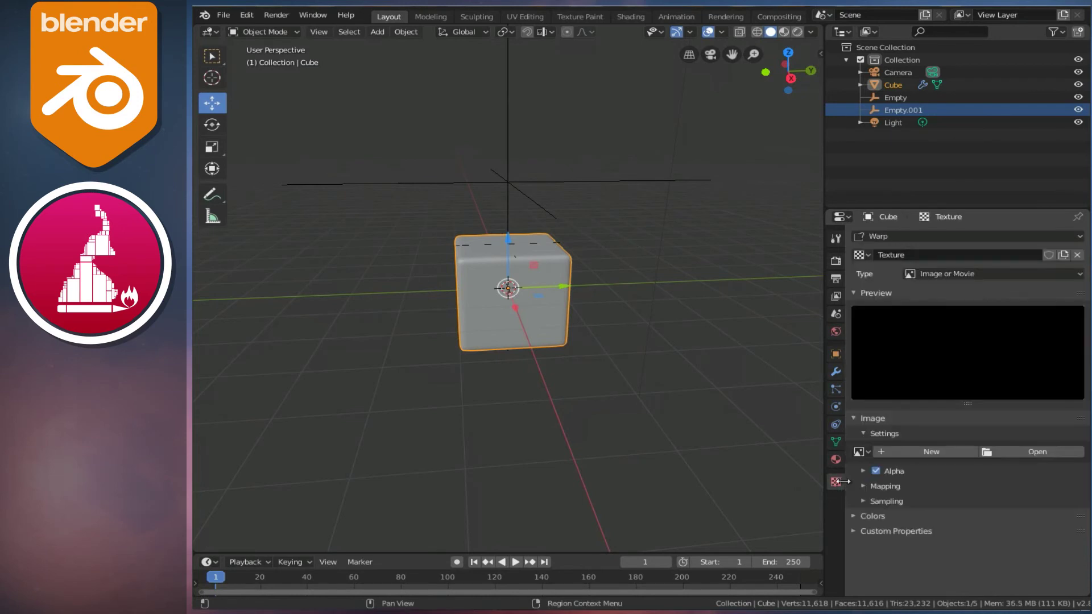
{"action": "left_click", "coordinate": [920, 274]}
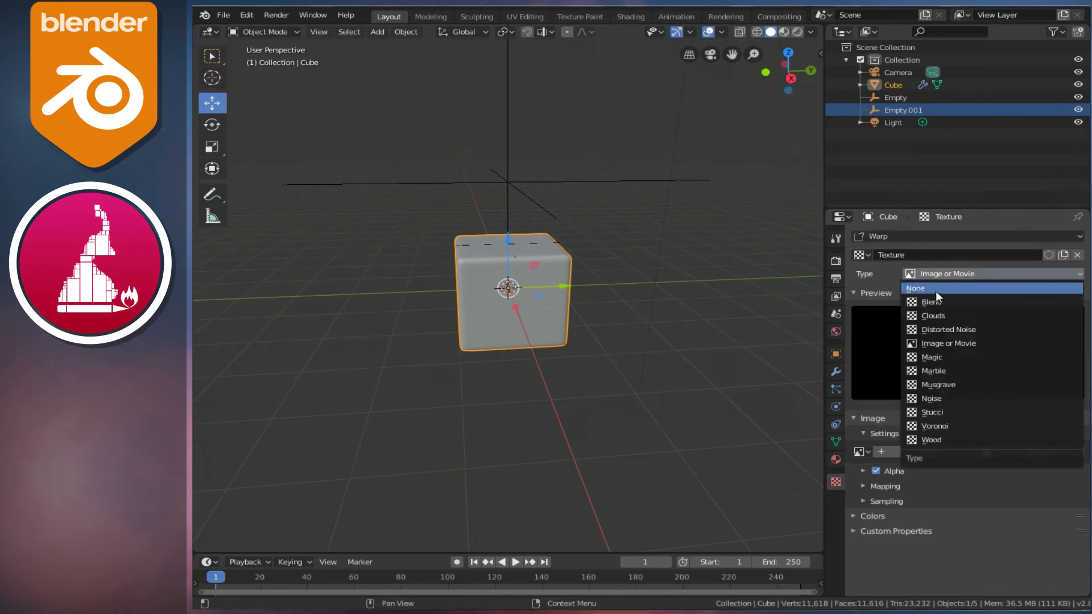
{"action": "left_click", "coordinate": [940, 316]}
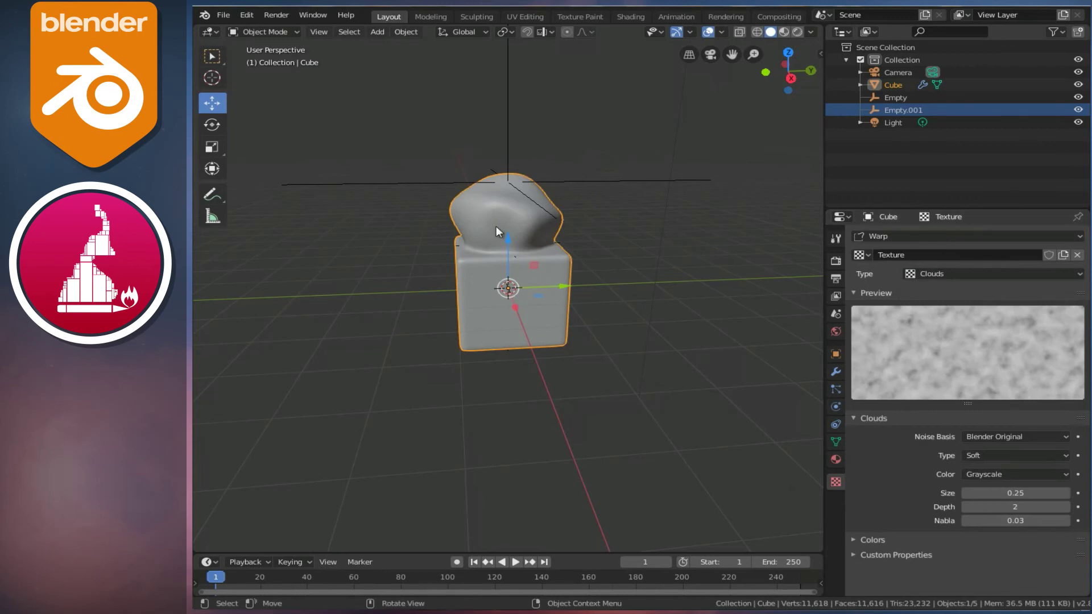
{"action": "left_click", "coordinate": [834, 372]}
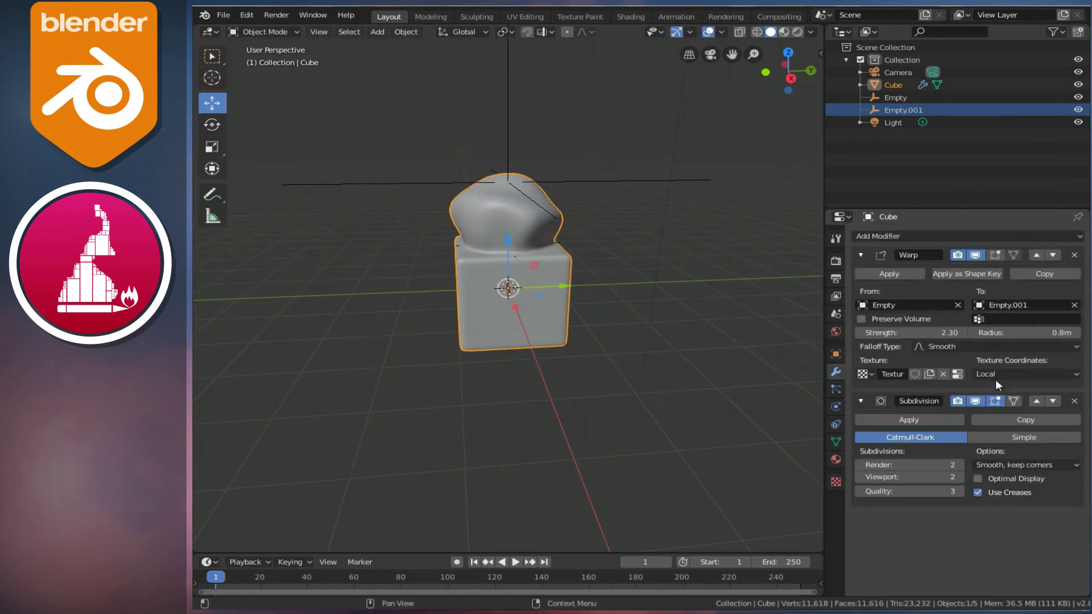
Raise the Warp strength to 3.80 and radius to 1.6m
{"action": "left_click_drag", "start_coordinate": [913, 338], "coordinate": [938, 340]}
{"action": "left_click_drag", "start_coordinate": [1007, 334], "coordinate": [1022, 337]}
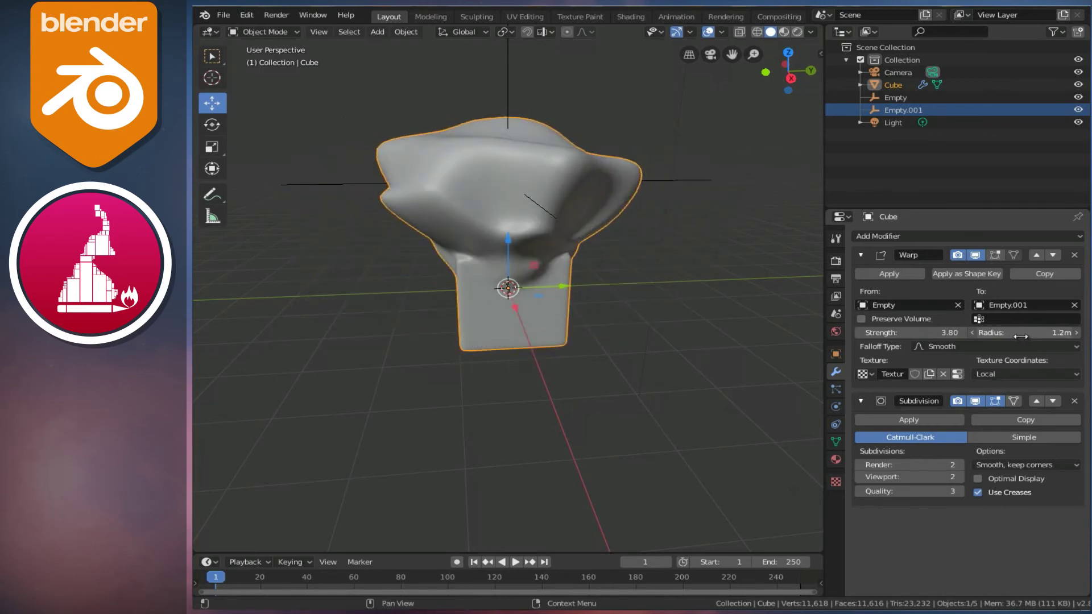
{"action": "mouse_move", "coordinate": [466, 255]}
{"action": "middle_mouse_down"}
{"action": "mouse_move", "coordinate": [527, 231]}
{"action": "mouse_move", "coordinate": [506, 167]}
{"action": "mouse_move", "coordinate": [520, 201]}
{"action": "middle_mouse_up"}
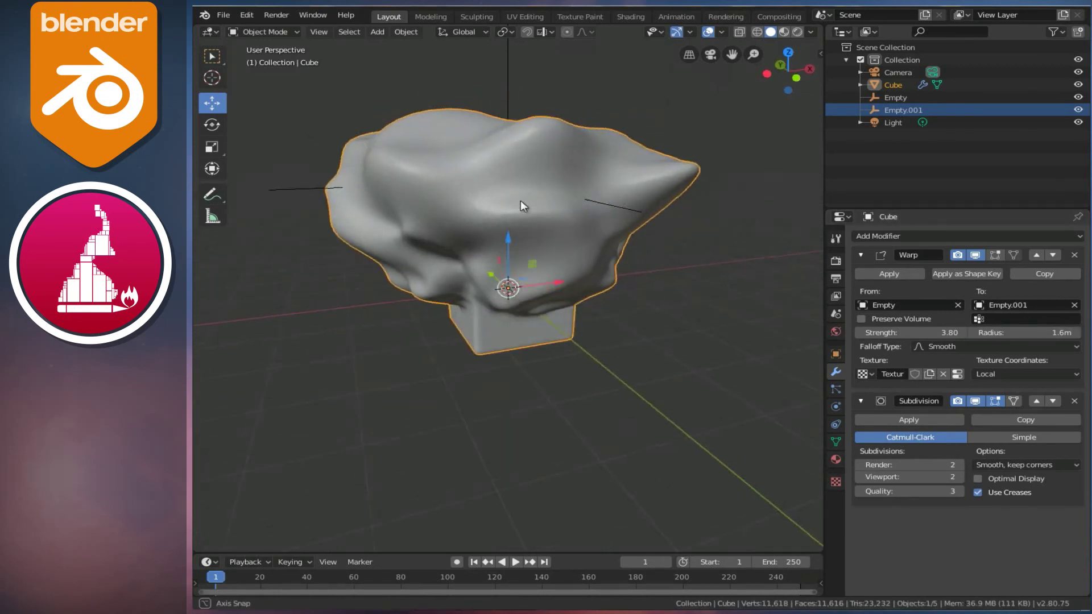
Lift Empty.001 to Z 3.2408 m, then reselect the Cube
{"action": "left_click", "coordinate": [510, 98]}
{"action": "scroll", "coordinate": [558, 185], "scroll_direction": "down", "scroll_amount": 3}
{"action": "mouse_move", "coordinate": [508, 178]}
{"action": "left_mouse_down"}
{"action": "mouse_move", "coordinate": [509, 120]}
{"action": "mouse_move", "coordinate": [518, 131]}
{"action": "left_mouse_up"}
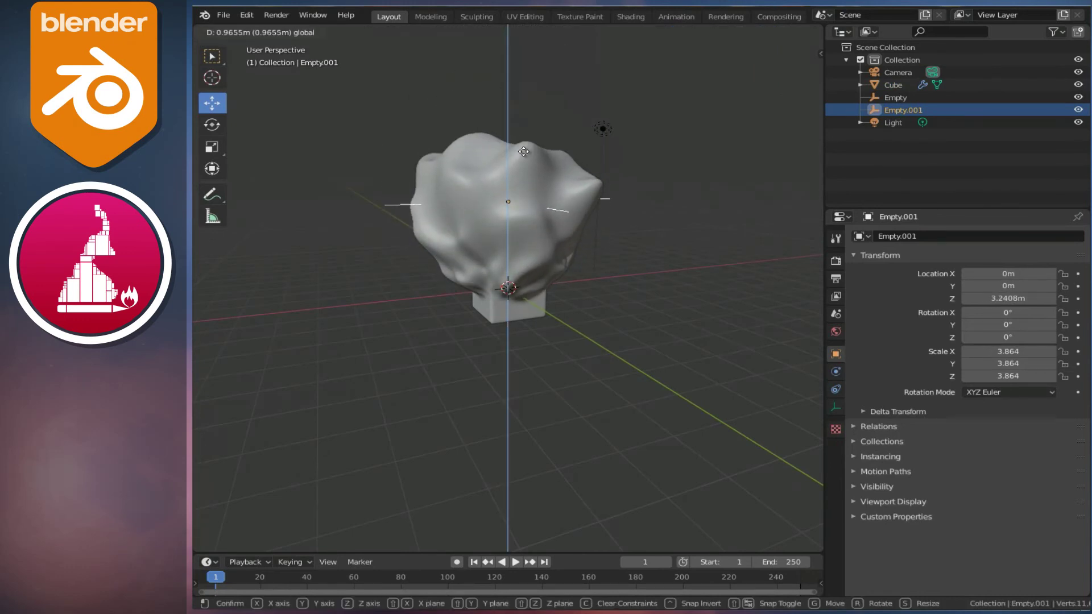
{"action": "left_click_drag", "start_coordinate": [518, 131], "coordinate": [515, 152]}
{"action": "mouse_move", "coordinate": [438, 220]}
{"action": "middle_mouse_down"}
{"action": "mouse_move", "coordinate": [556, 246]}
{"action": "mouse_move", "coordinate": [507, 169]}
{"action": "mouse_move", "coordinate": [487, 162]}
{"action": "mouse_move", "coordinate": [441, 193]}
{"action": "mouse_move", "coordinate": [518, 250]}
{"action": "mouse_move", "coordinate": [593, 236]}
{"action": "mouse_move", "coordinate": [415, 224]}
{"action": "mouse_move", "coordinate": [527, 289]}
{"action": "middle_mouse_up"}
{"action": "left_click", "coordinate": [527, 292]}
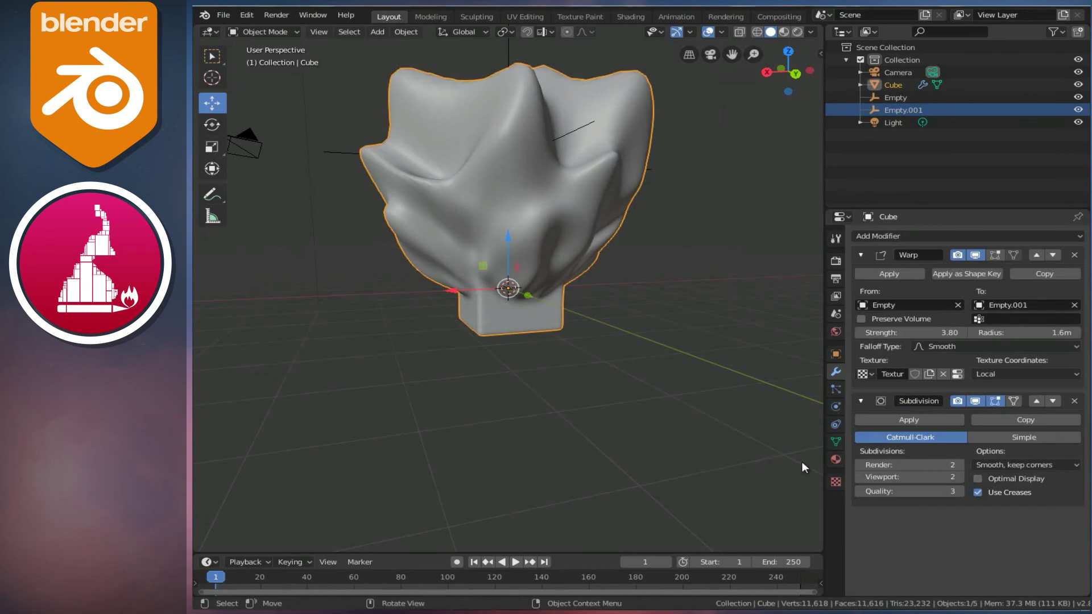
Switch the warp texture type to Noise and inspect the spiky result
{"action": "left_click", "coordinate": [836, 483]}
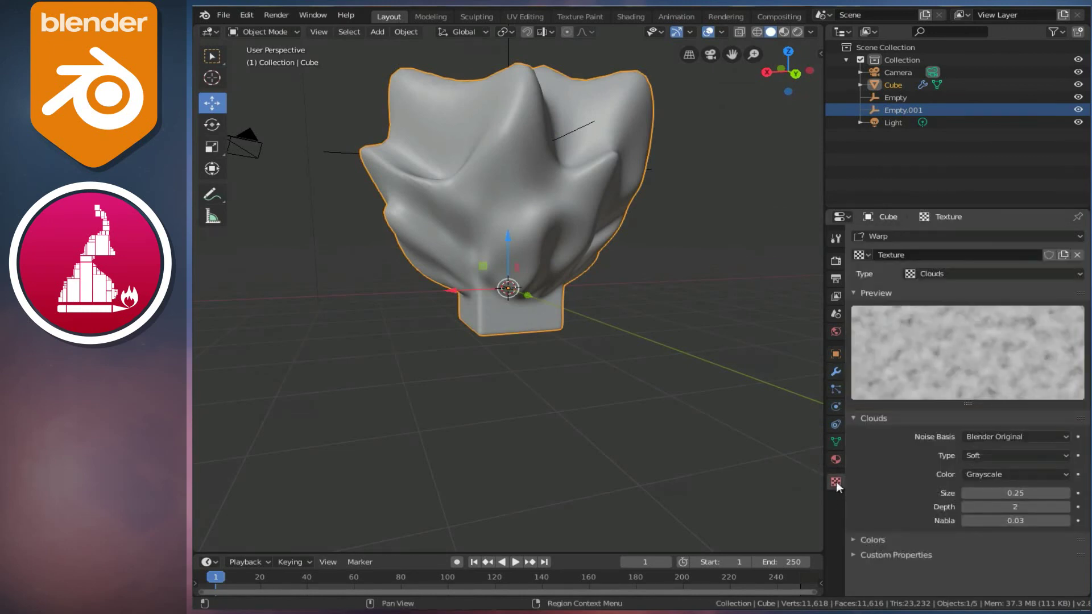
{"action": "left_click", "coordinate": [924, 273]}
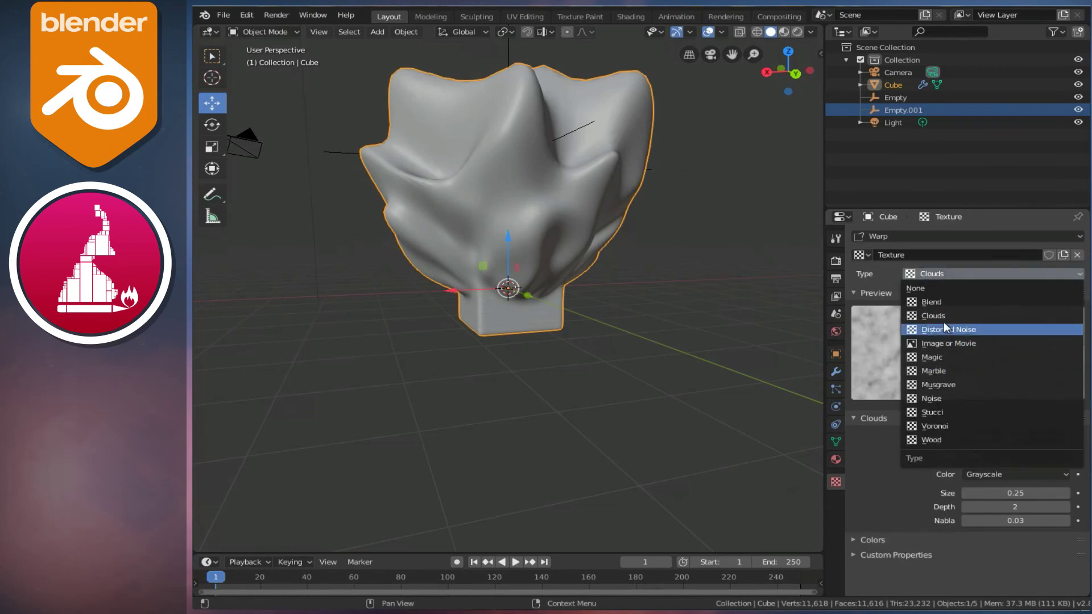
{"action": "left_click", "coordinate": [940, 397]}
{"action": "mouse_move", "coordinate": [516, 230]}
{"action": "middle_mouse_down"}
{"action": "mouse_move", "coordinate": [644, 277]}
{"action": "mouse_move", "coordinate": [514, 250]}
{"action": "mouse_move", "coordinate": [605, 193]}
{"action": "middle_mouse_up"}
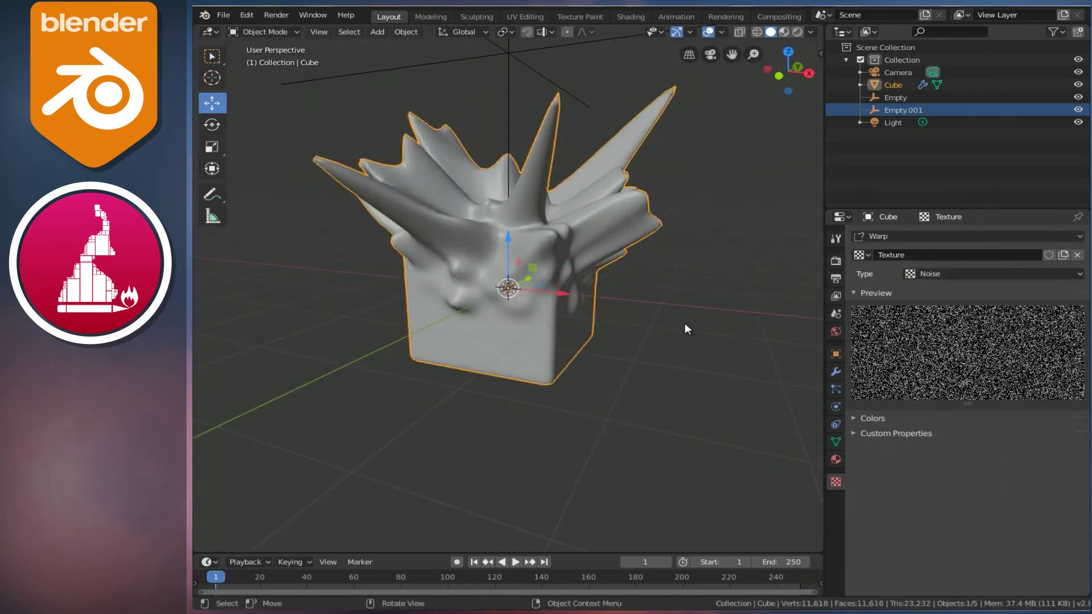
Try the Wood and then Magic texture types on the warp
{"action": "left_click", "coordinate": [919, 273]}
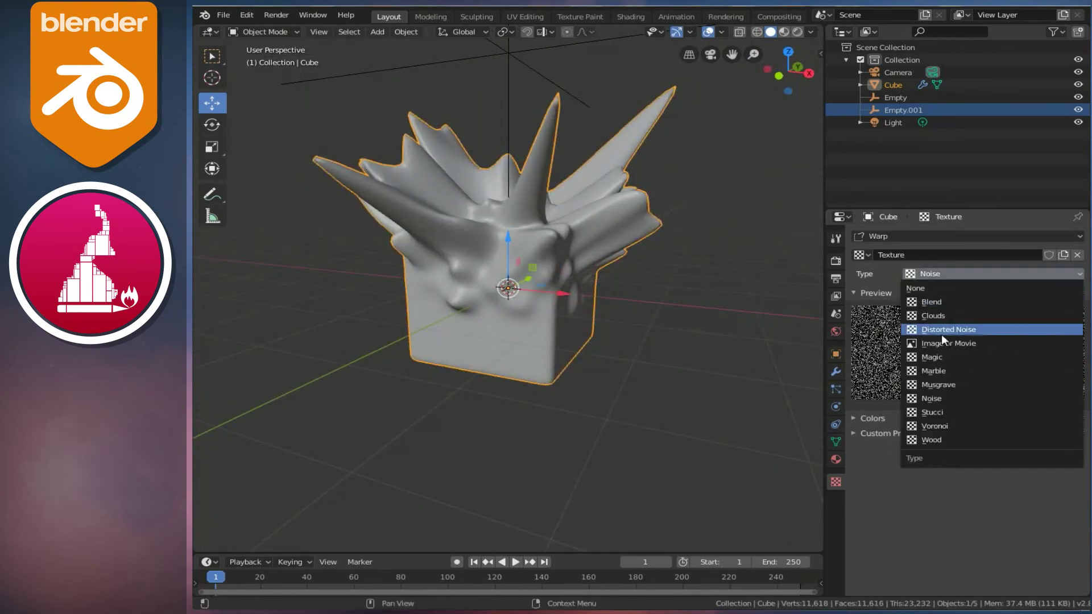
{"action": "left_click", "coordinate": [936, 442]}
{"action": "middle_click_drag", "start_coordinate": [515, 241], "coordinate": [651, 270]}
{"action": "left_click", "coordinate": [936, 274]}
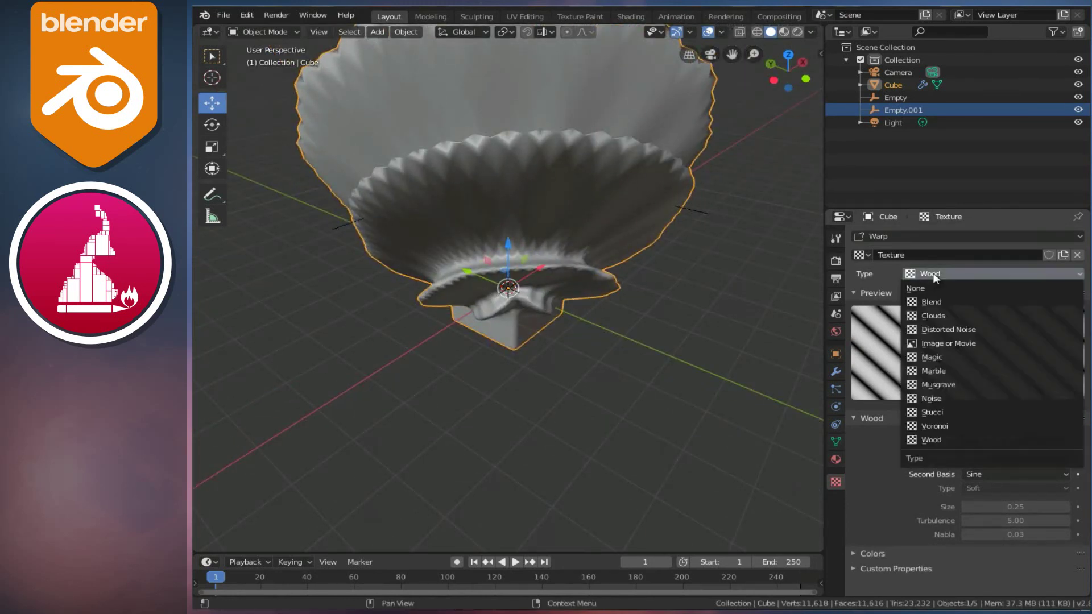
{"action": "left_click", "coordinate": [933, 356]}
{"action": "mouse_move", "coordinate": [512, 216]}
{"action": "middle_mouse_down"}
{"action": "mouse_move", "coordinate": [545, 196]}
{"action": "mouse_move", "coordinate": [570, 229]}
{"action": "mouse_move", "coordinate": [448, 271]}
{"action": "mouse_move", "coordinate": [464, 289]}
{"action": "middle_mouse_up"}
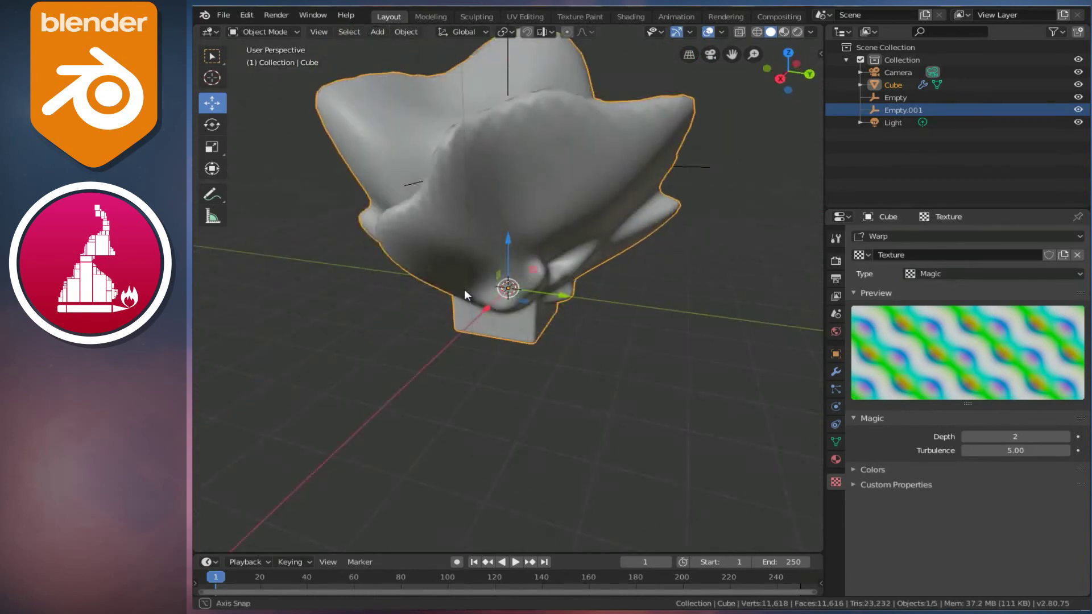
Set the texture type back to Clouds and inspect the compact lumpy mass
{"action": "left_click", "coordinate": [938, 273]}
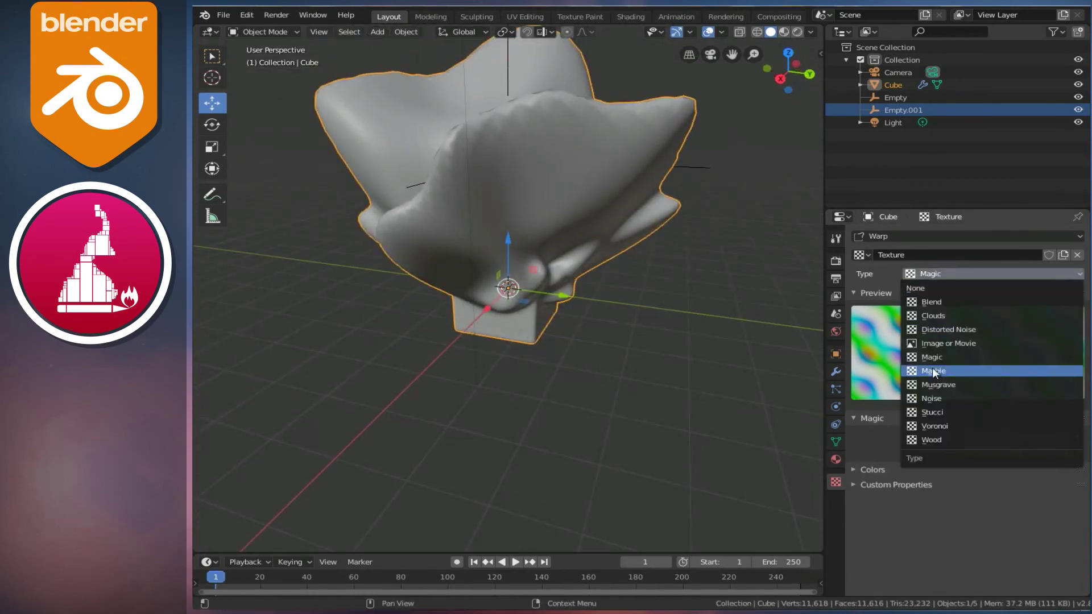
{"action": "left_click", "coordinate": [945, 316]}
{"action": "mouse_move", "coordinate": [599, 257]}
{"action": "middle_mouse_down"}
{"action": "mouse_move", "coordinate": [686, 228]}
{"action": "mouse_move", "coordinate": [505, 215]}
{"action": "mouse_move", "coordinate": [612, 190]}
{"action": "mouse_move", "coordinate": [680, 196]}
{"action": "middle_mouse_up"}
{"action": "scroll", "coordinate": [527, 176], "scroll_direction": "up", "scroll_amount": 5}
{"action": "scroll", "coordinate": [586, 200], "scroll_direction": "up", "scroll_amount": 2}
{"action": "scroll", "coordinate": [600, 196], "scroll_direction": "down", "scroll_amount": 7}
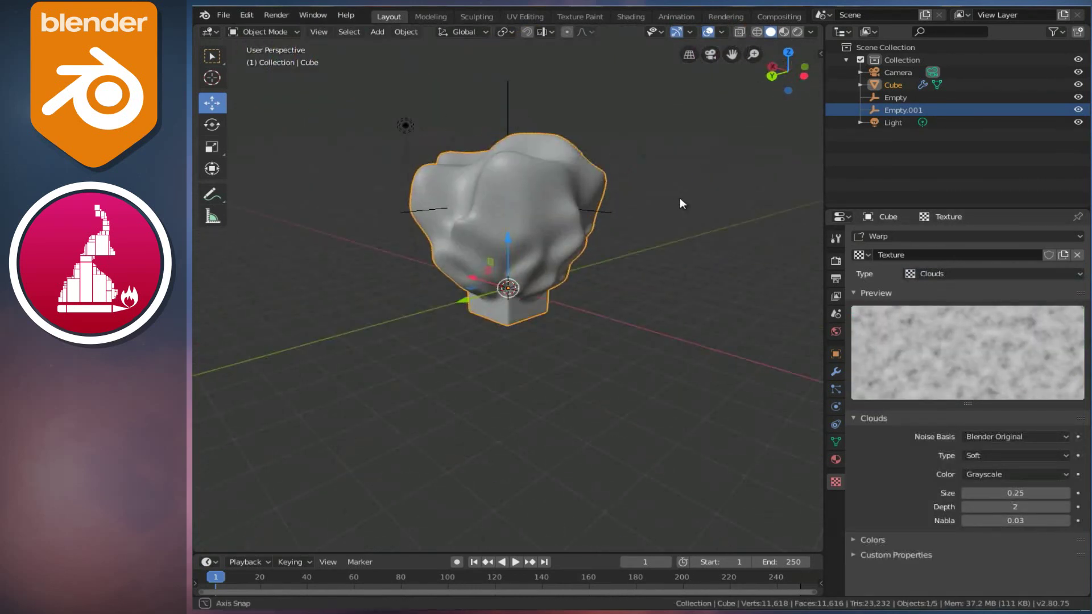
{"action": "scroll", "coordinate": [570, 204], "scroll_direction": "up", "scroll_amount": 3}
{"action": "scroll", "coordinate": [560, 200], "scroll_direction": "down", "scroll_amount": 3}
{"action": "scroll", "coordinate": [531, 161], "scroll_direction": "down", "scroll_amount": 1}
{"action": "middle_click_drag", "start_coordinate": [531, 163], "coordinate": [561, 145]}
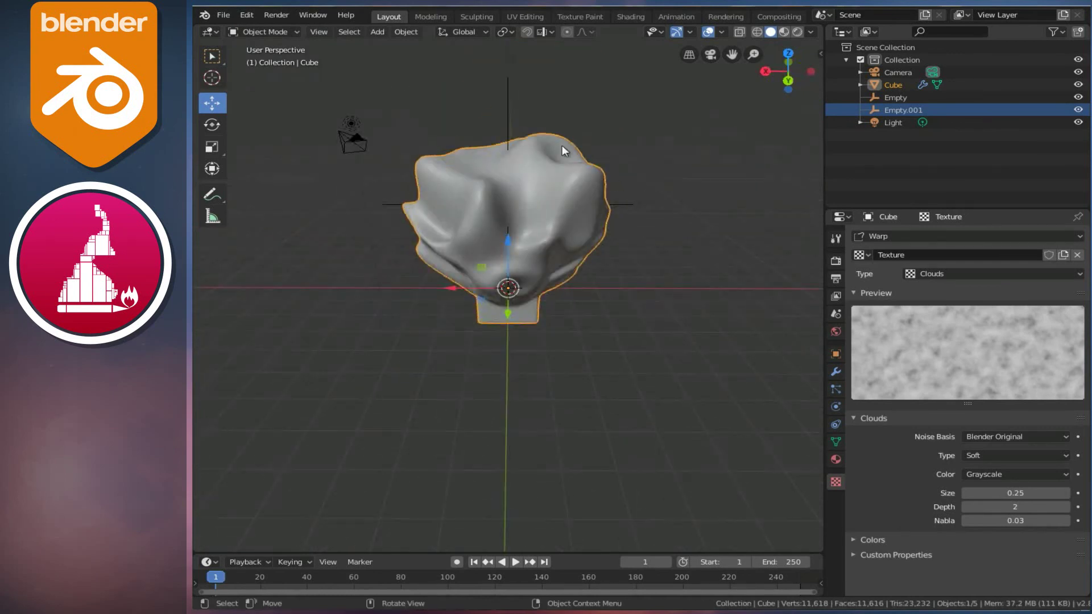
Scale Empty.001 by 1.111 and orbit to inspect the broader lumpy top
{"action": "left_click", "coordinate": [508, 121]}
{"action": "mouse_move", "coordinate": [509, 121]}
{"action": "middle_mouse_down"}
{"action": "mouse_move", "coordinate": [539, 190]}
{"action": "mouse_move", "coordinate": [549, 147]}
{"action": "mouse_move", "coordinate": [560, 220]}
{"action": "middle_mouse_up"}
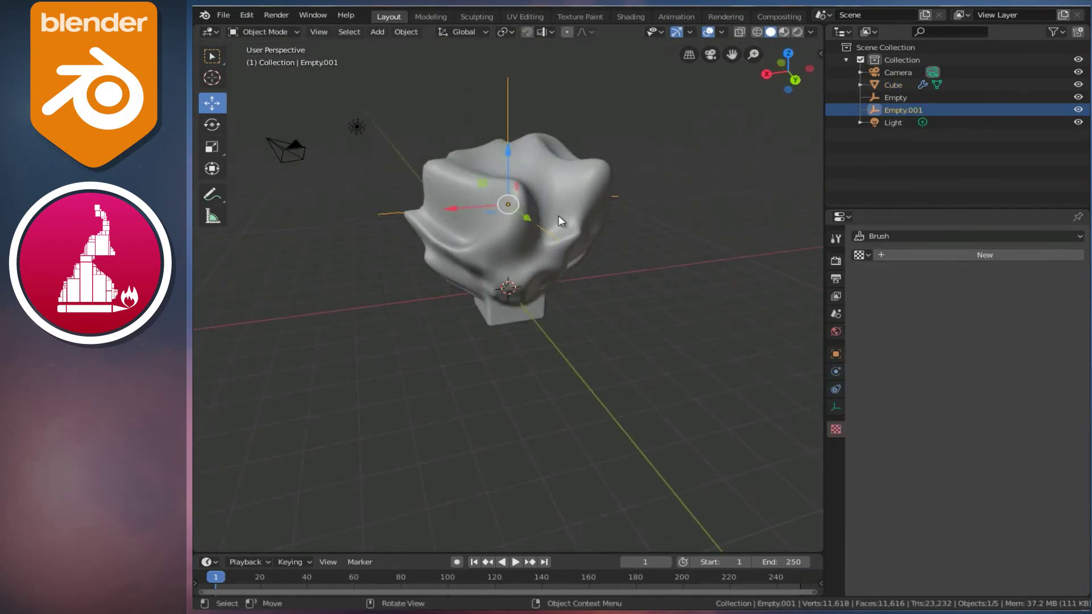
{"action": "key", "text": "s"}
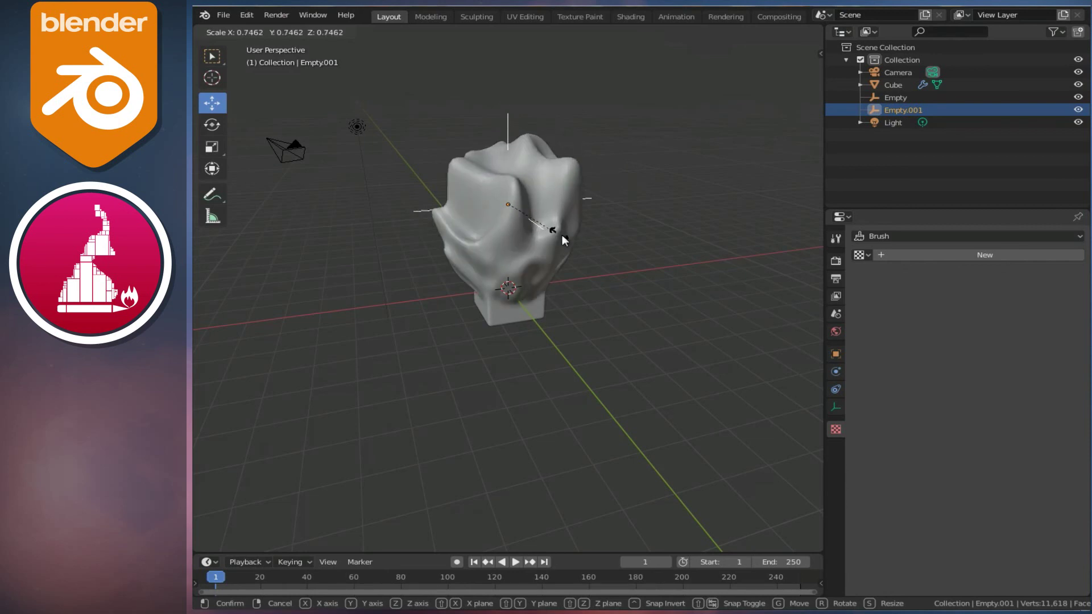
{"action": "left_click", "coordinate": [581, 250]}
{"action": "mouse_move", "coordinate": [581, 254]}
{"action": "middle_mouse_down"}
{"action": "mouse_move", "coordinate": [524, 267]}
{"action": "mouse_move", "coordinate": [573, 264]}
{"action": "mouse_move", "coordinate": [385, 214]}
{"action": "mouse_move", "coordinate": [602, 241]}
{"action": "mouse_move", "coordinate": [500, 257]}
{"action": "mouse_move", "coordinate": [365, 256]}
{"action": "middle_mouse_up"}
{"action": "mouse_move", "coordinate": [634, 265]}
{"action": "middle_mouse_down"}
{"action": "mouse_move", "coordinate": [538, 266]}
{"action": "mouse_move", "coordinate": [556, 274]}
{"action": "middle_mouse_up"}
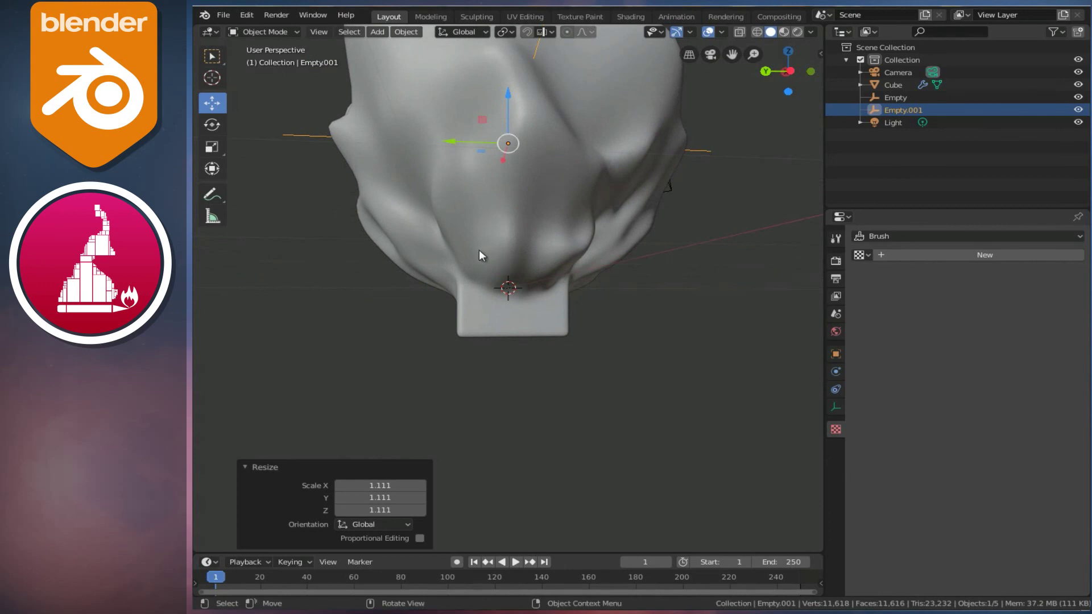